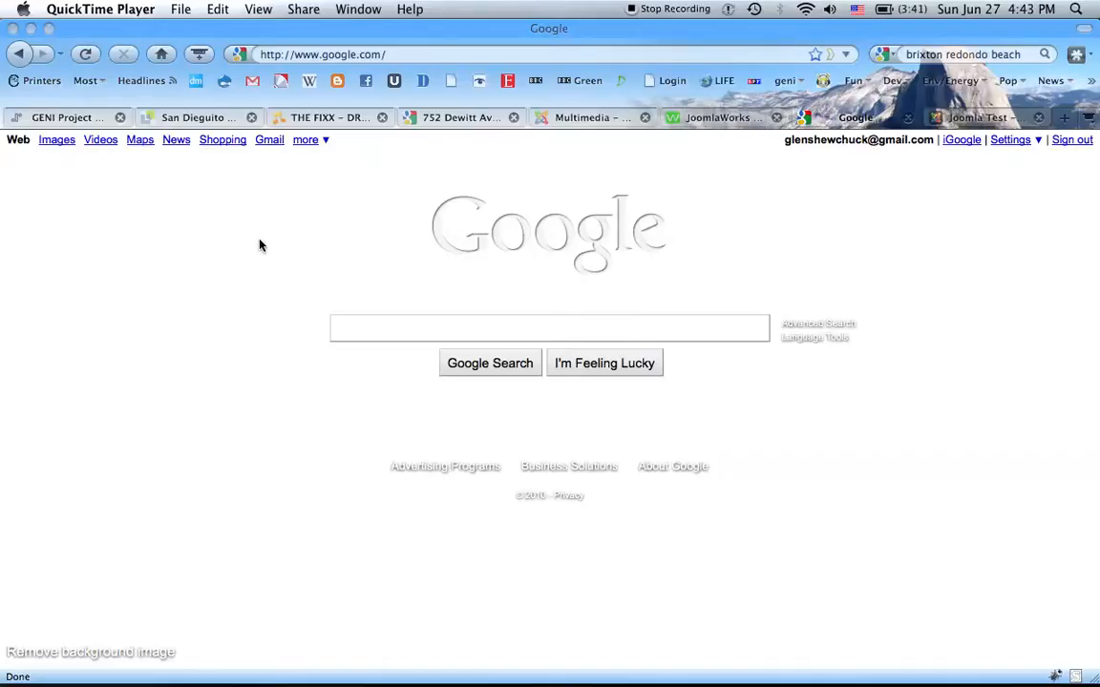
left_click(331, 55)
left_click(331, 55)
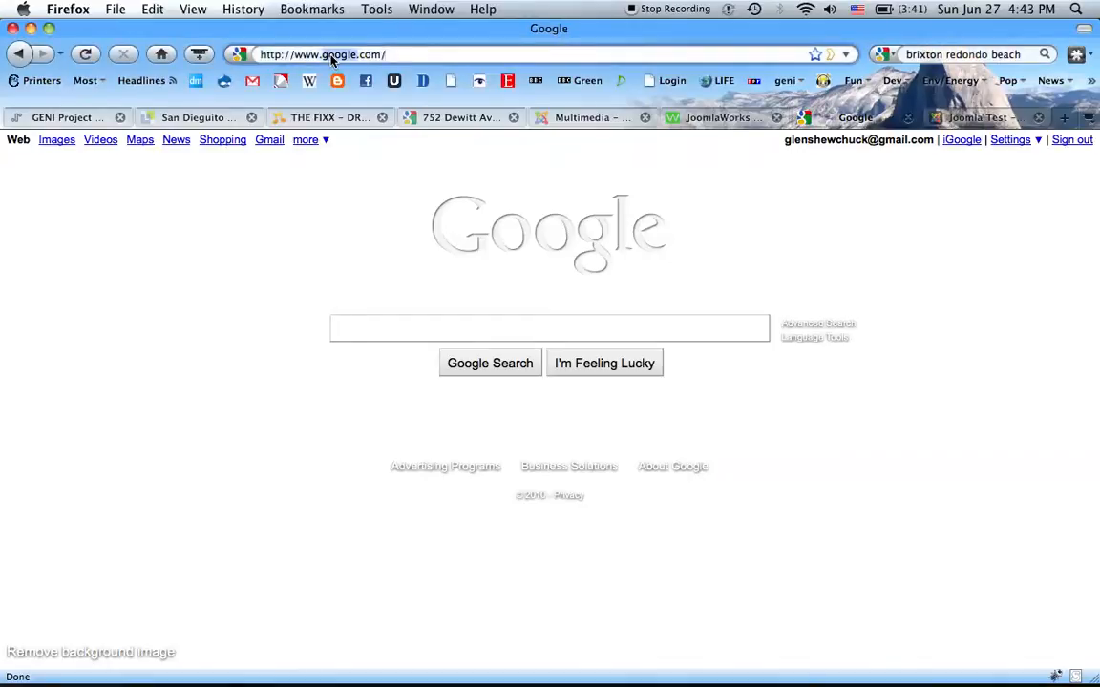
type("w")
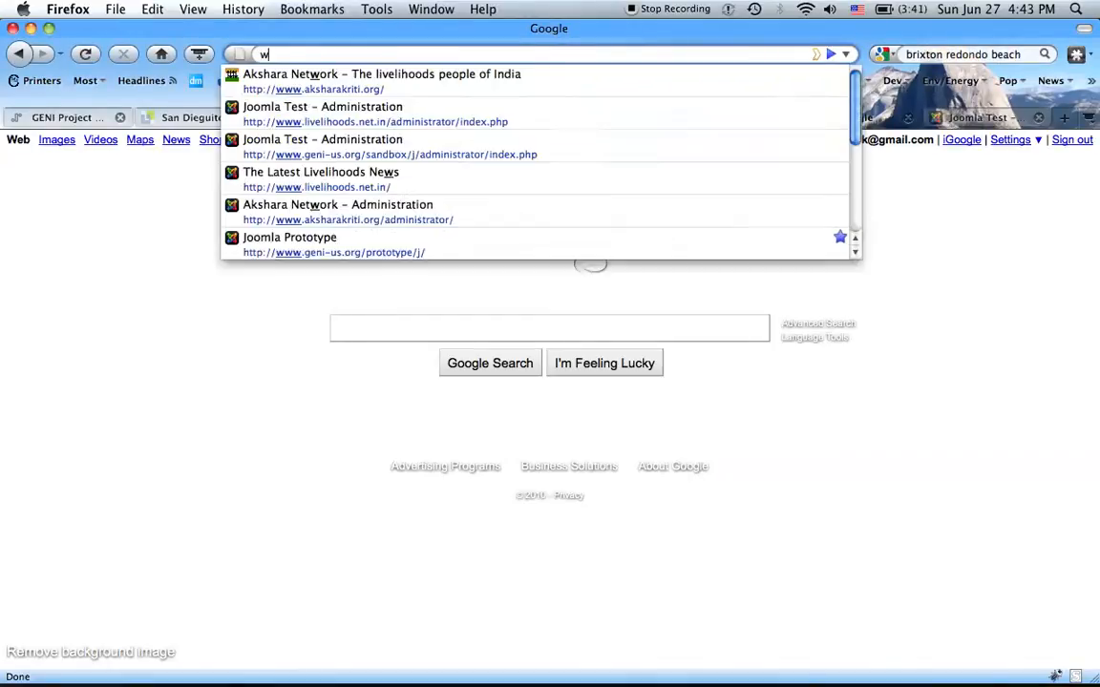
type("ww.live")
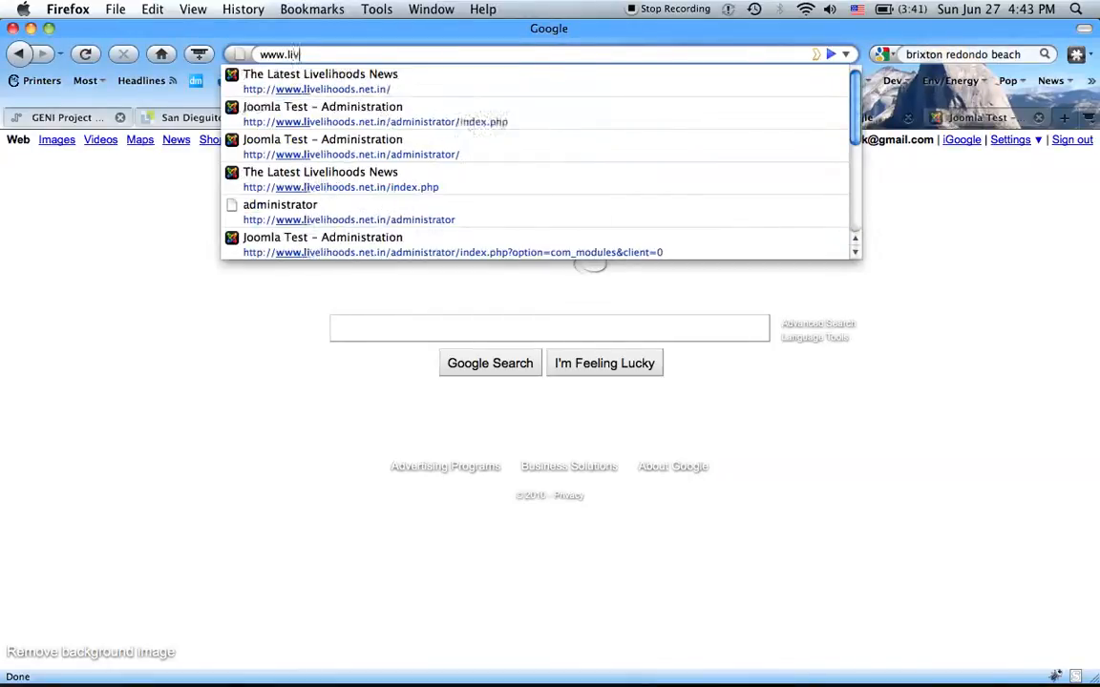
key("Down")
key("Down")
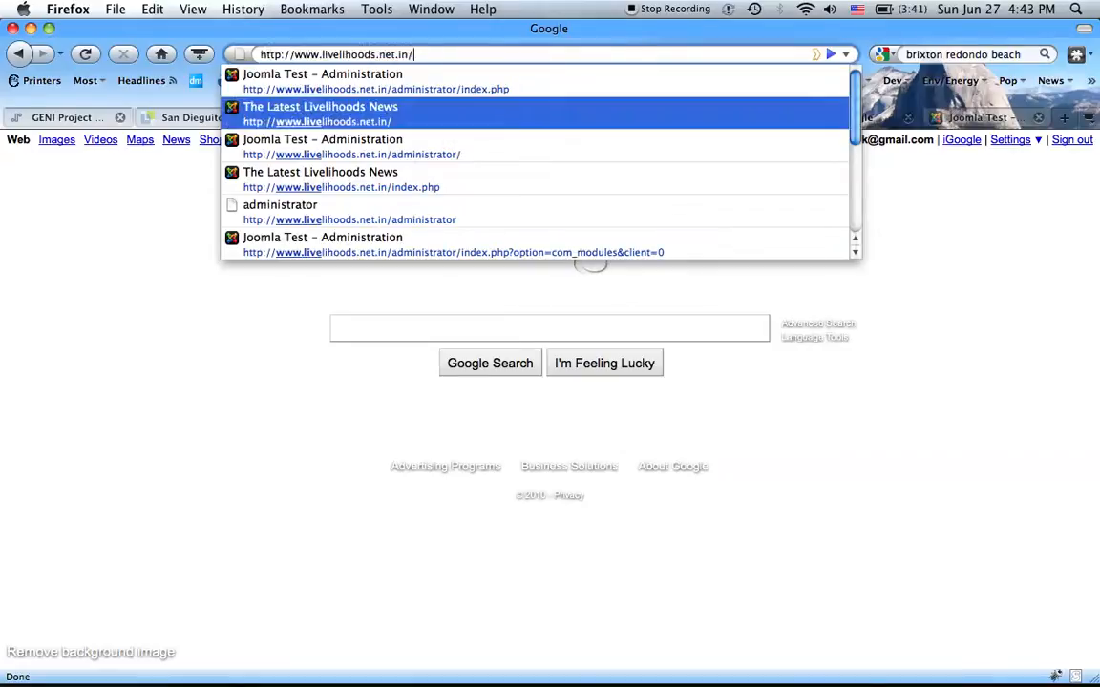
key("Return")
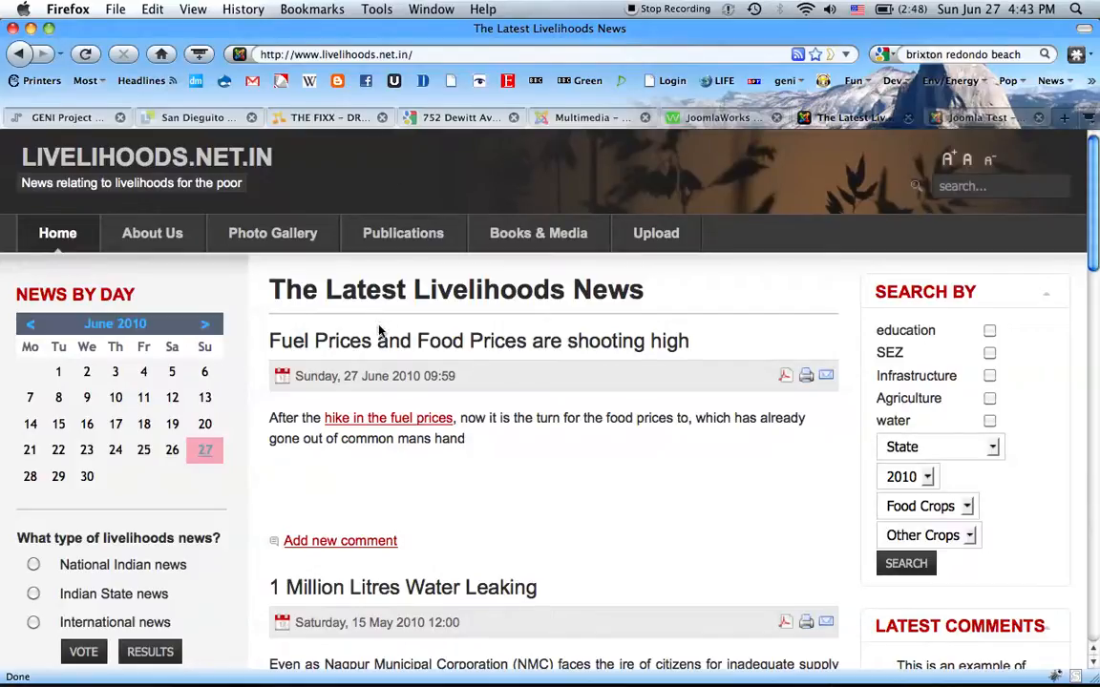
Step: Log in through the Members form with the username "editor" and the account password
scroll(506, 333, "down", 10)
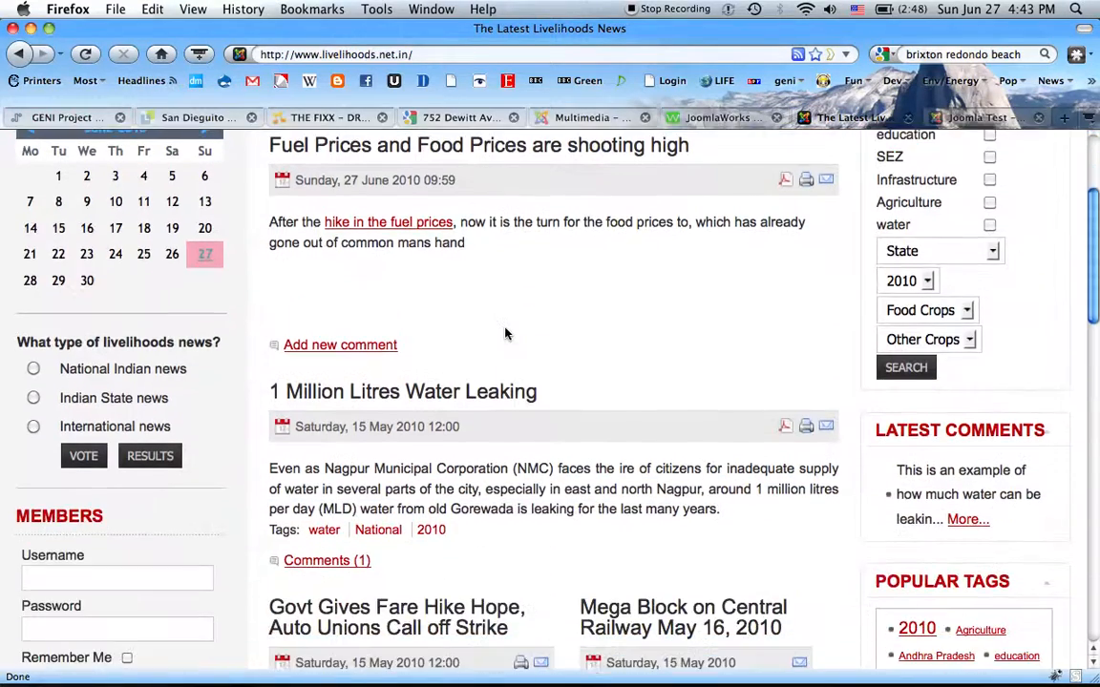
scroll(506, 332, "down", 4)
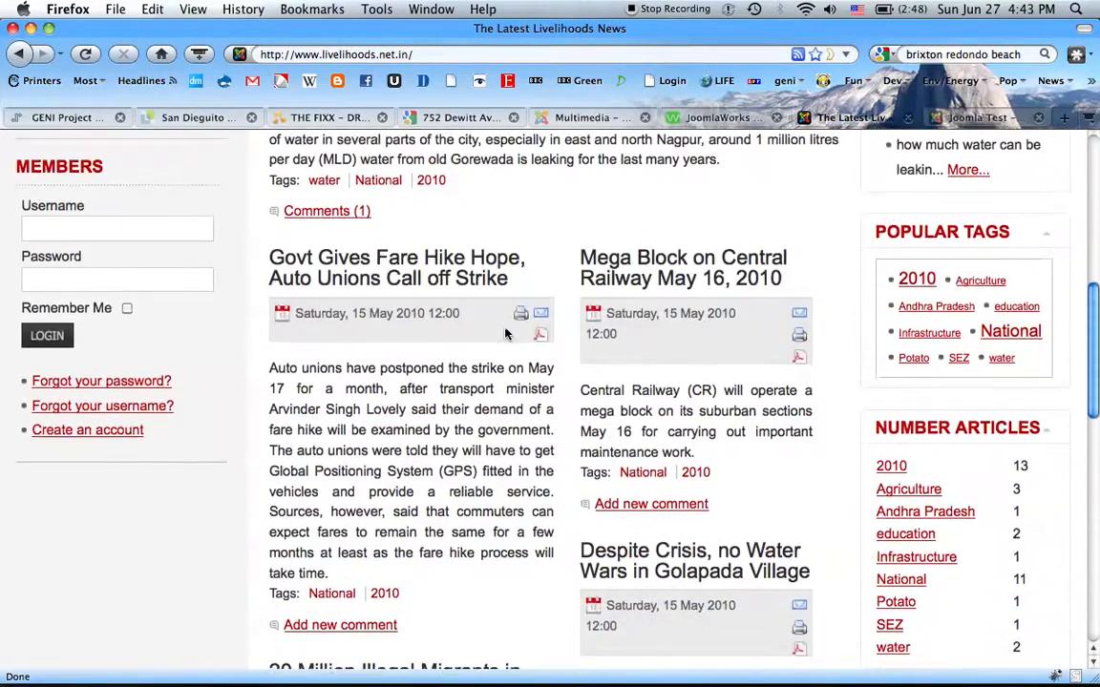
scroll(506, 333, "up", 6)
scroll(506, 332, "up", 8)
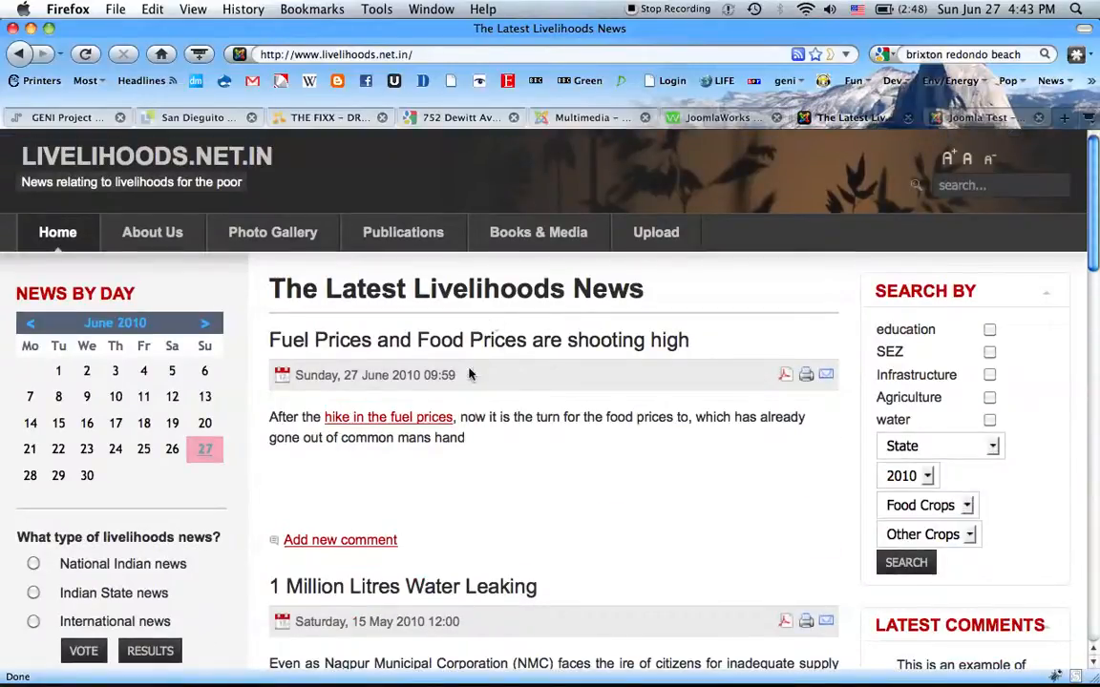
scroll(494, 435, "down", 4)
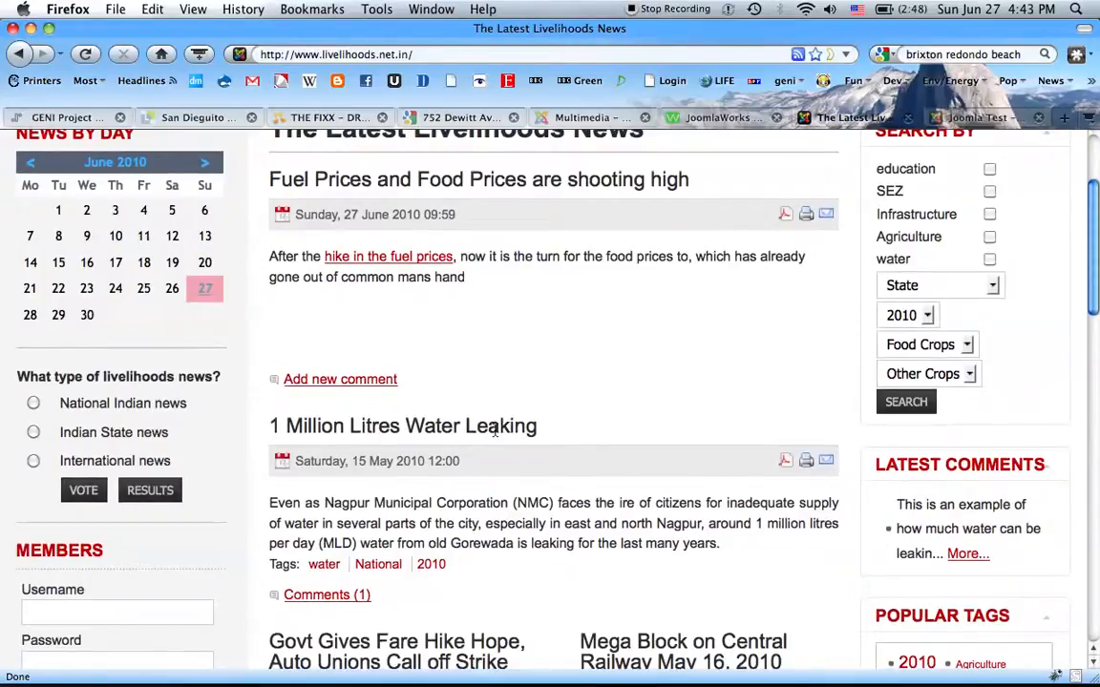
scroll(494, 431, "down", 4)
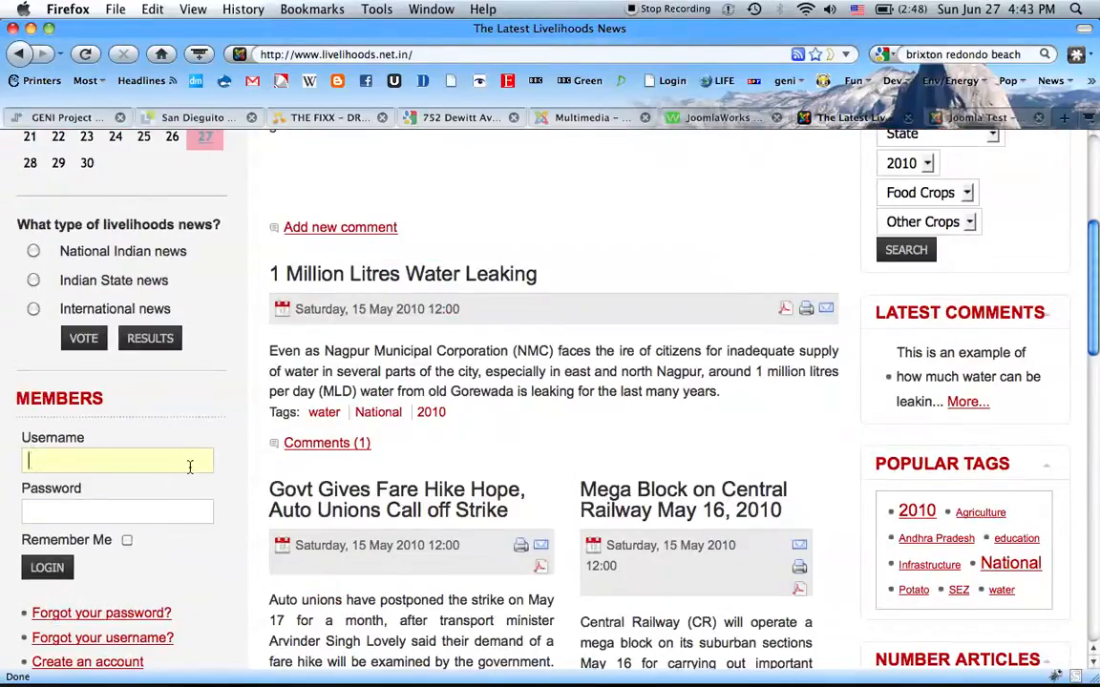
type("editor")
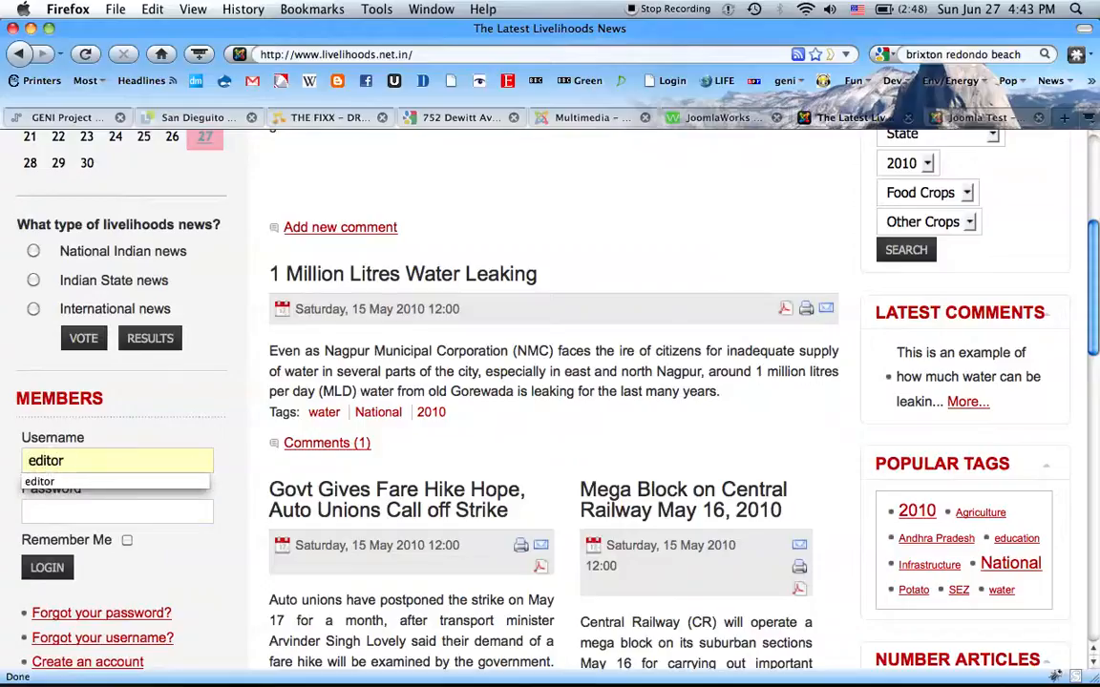
key("Tab")
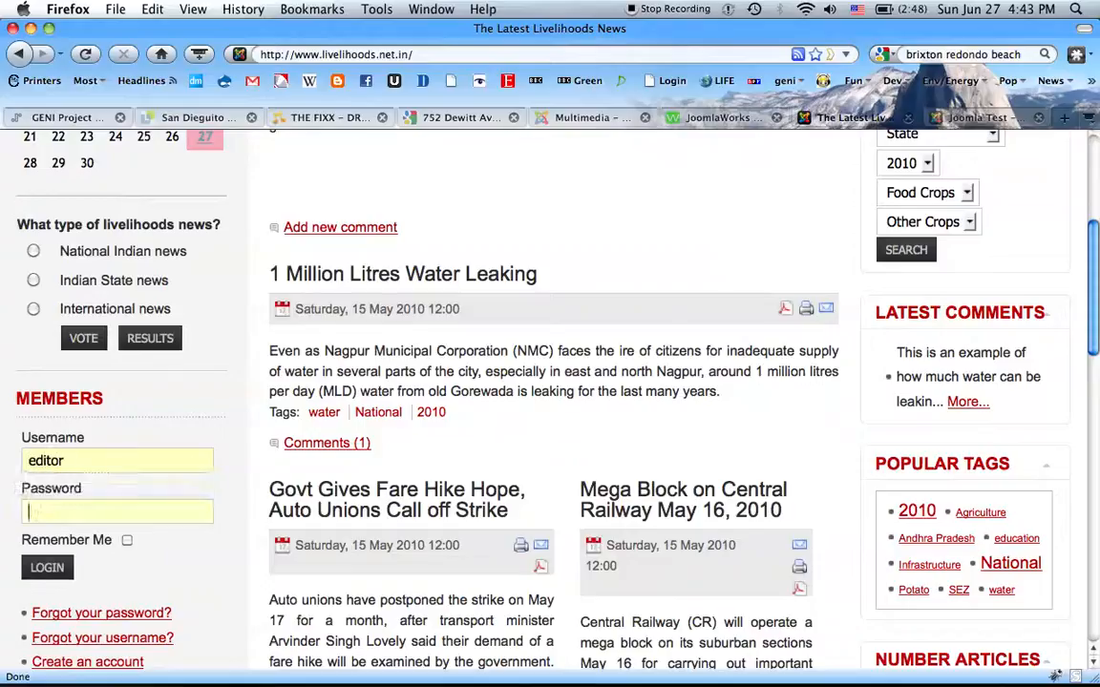
type("••••••")
left_click(47, 568)
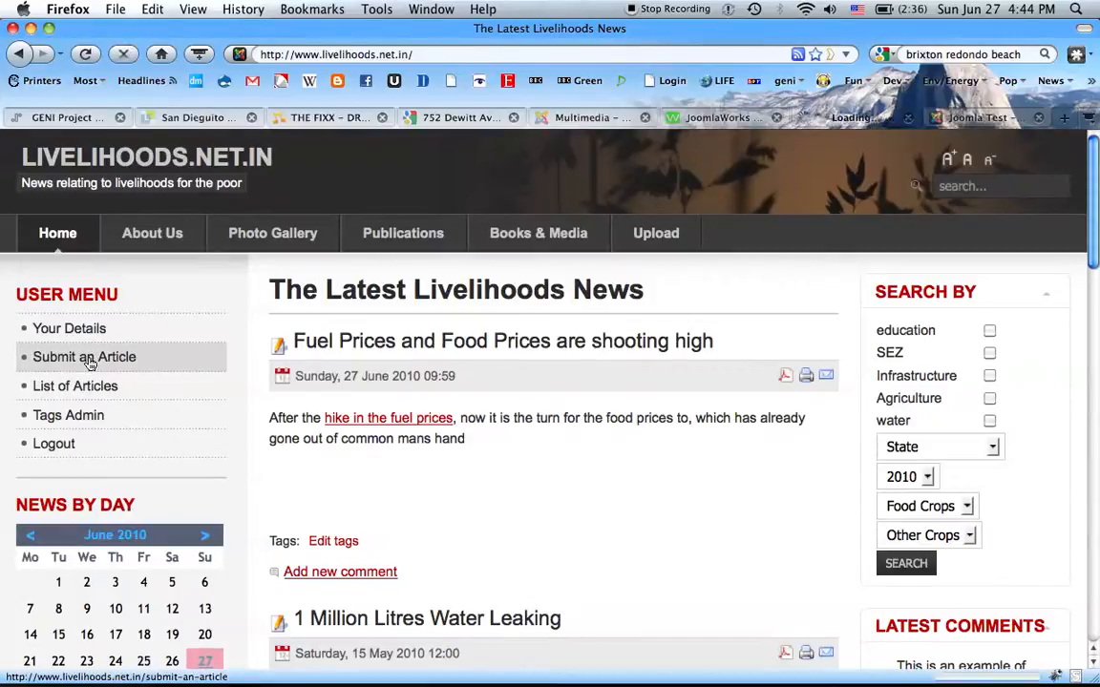
Step: Start submitting a new article and title it "The Higher cost of petrol raises food prices."
left_click(89, 362)
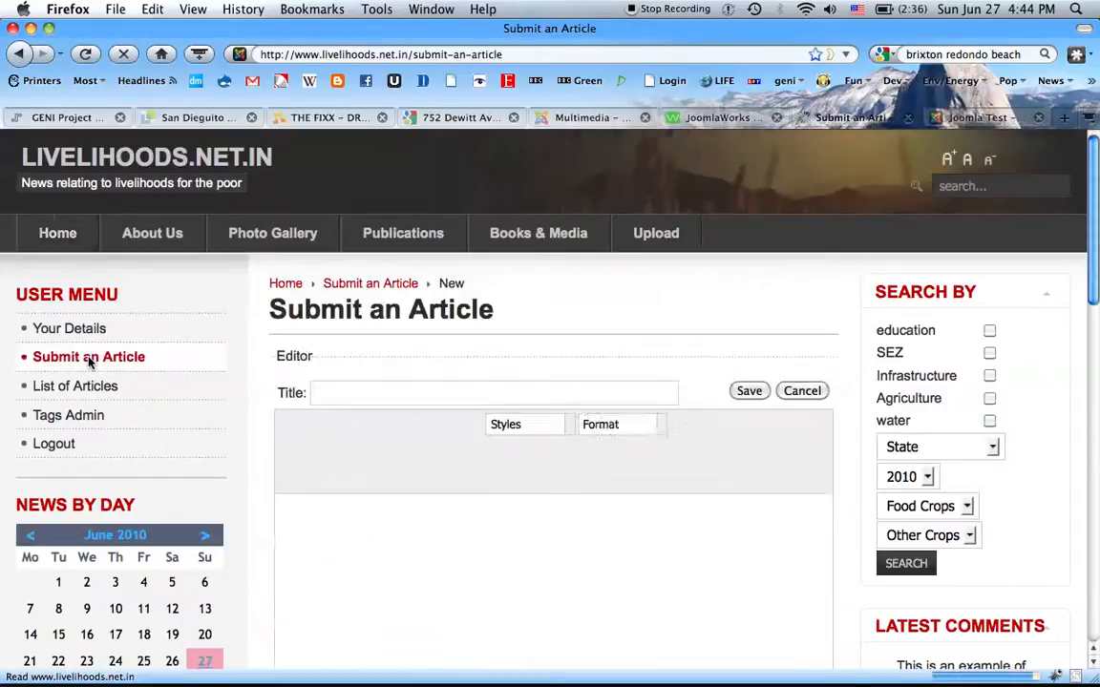
left_click(330, 388)
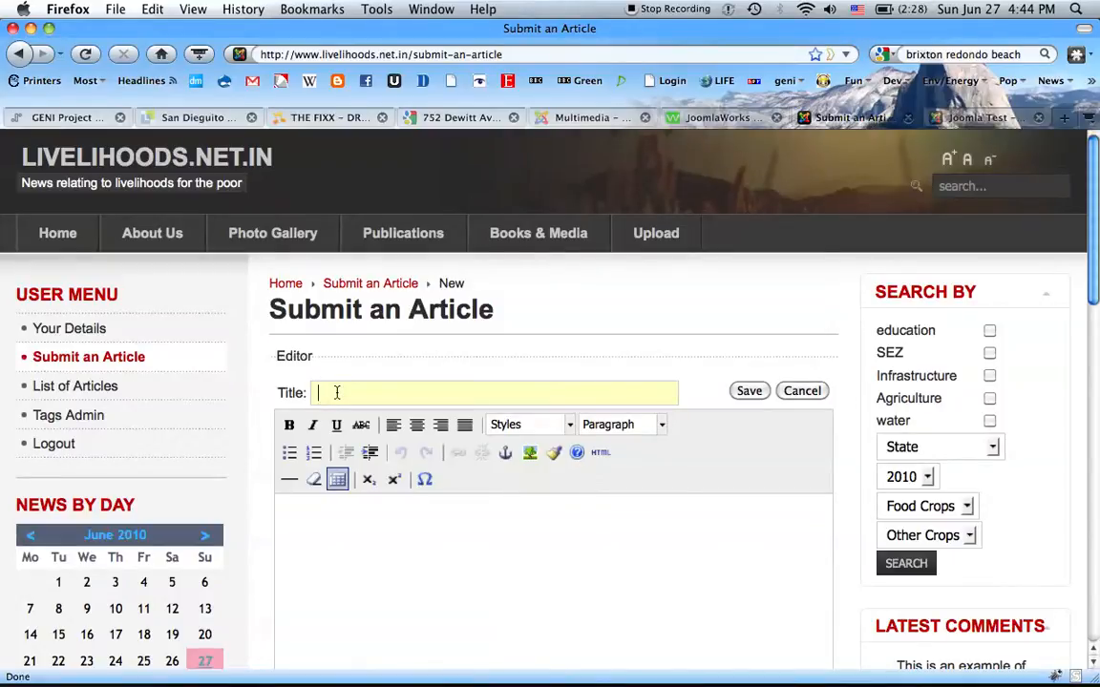
type("The Higher cost of petrol raises food prices.")
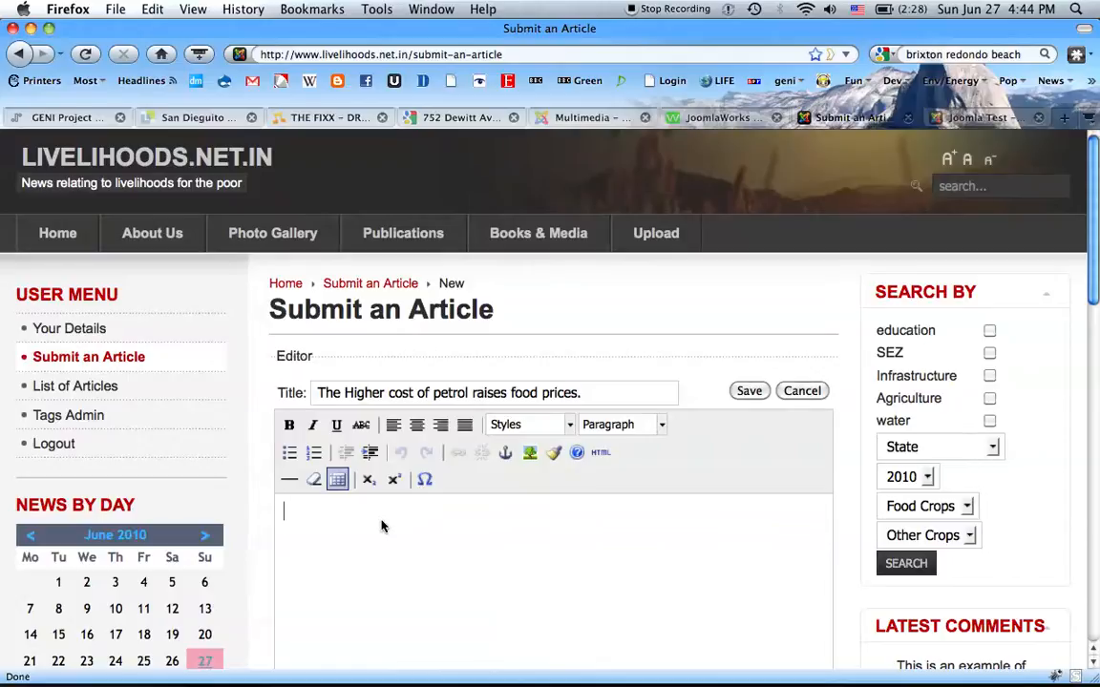
Step: Fill the article's first paragraph with the sentence "The Higher cost of petrol raises food prices." repeated eight times
type("The Higher cost of petrol raises food prices.")
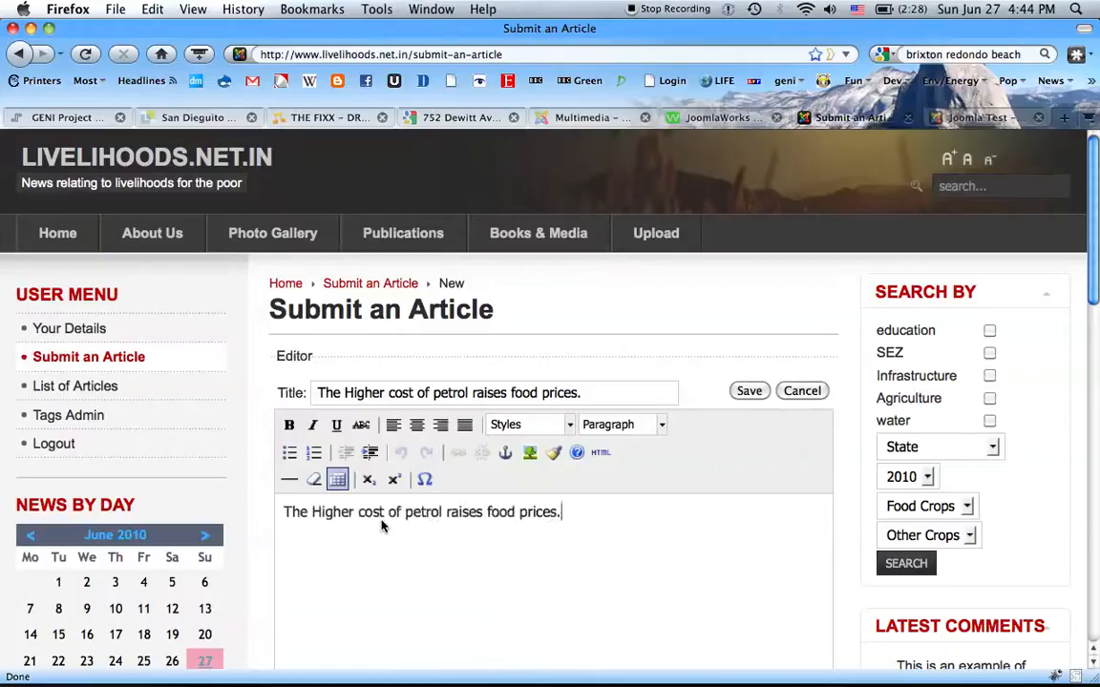
type("The Higher cost of petrol raises food prices.")
type("The Higher cost of petrol raises food prices.")
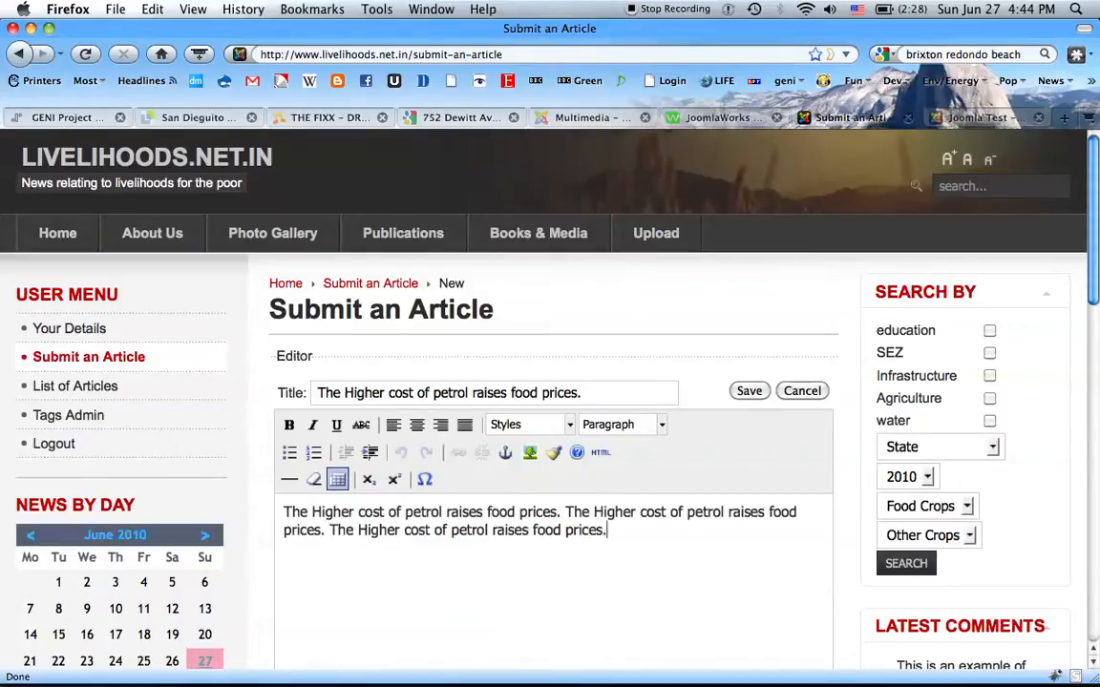
type("The Higher cost of petrol raises food prices.")
type("The Higher cost of petrol raises food prices.")
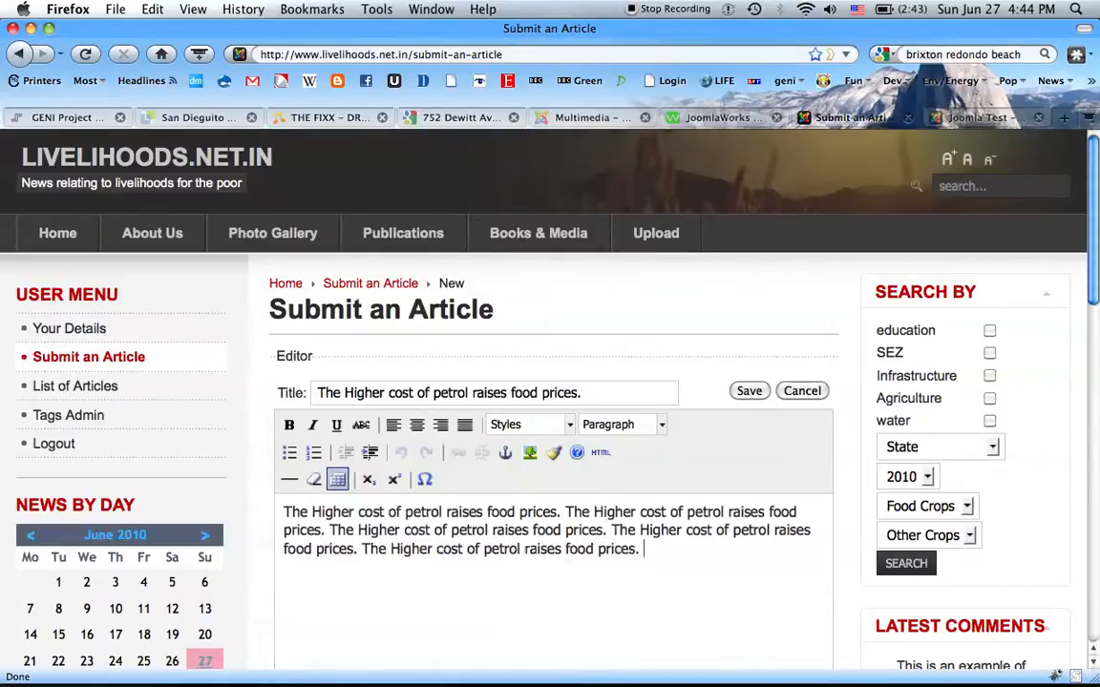
type("The Higher cost of petrol raises food prices.")
type("The Higher cost of petrol raises food prices.")
type("The Higher cost of petrol raises food prices.")
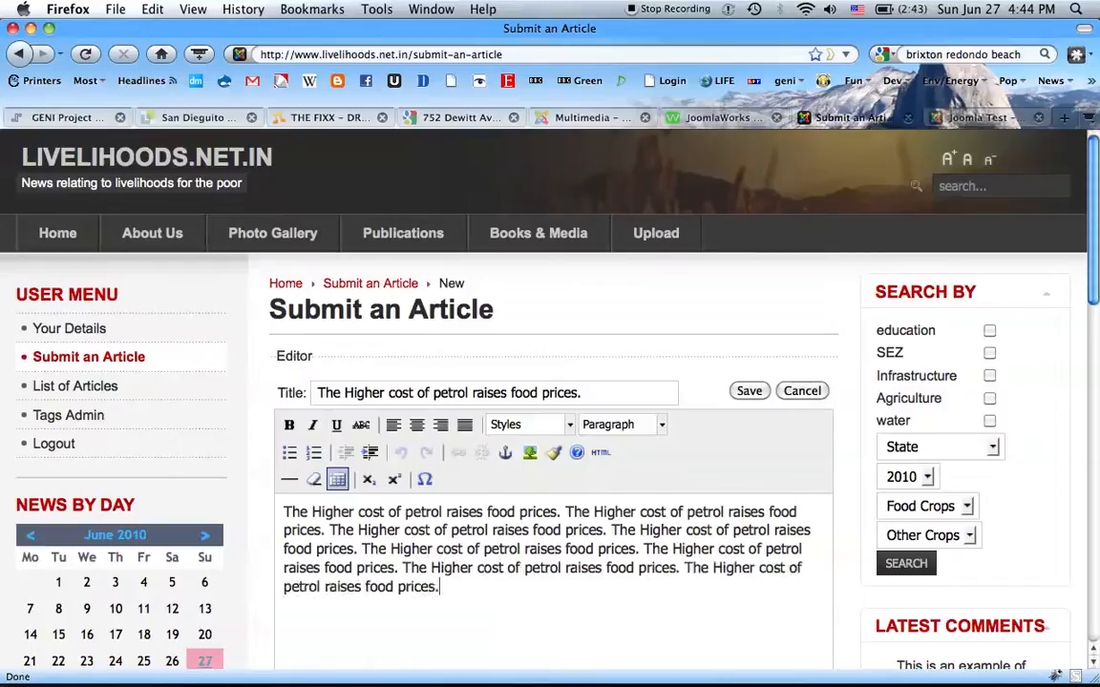
Step: Add a second paragraph that repeats the sentence "The Higher cost of petrol raises food prices." seven times without spaces between
key("Return")
type("The Higher cost of petrol raises food prices.")
type("The Higher cost of petrol raises food prices.")
key("super+v")
key("super+v")
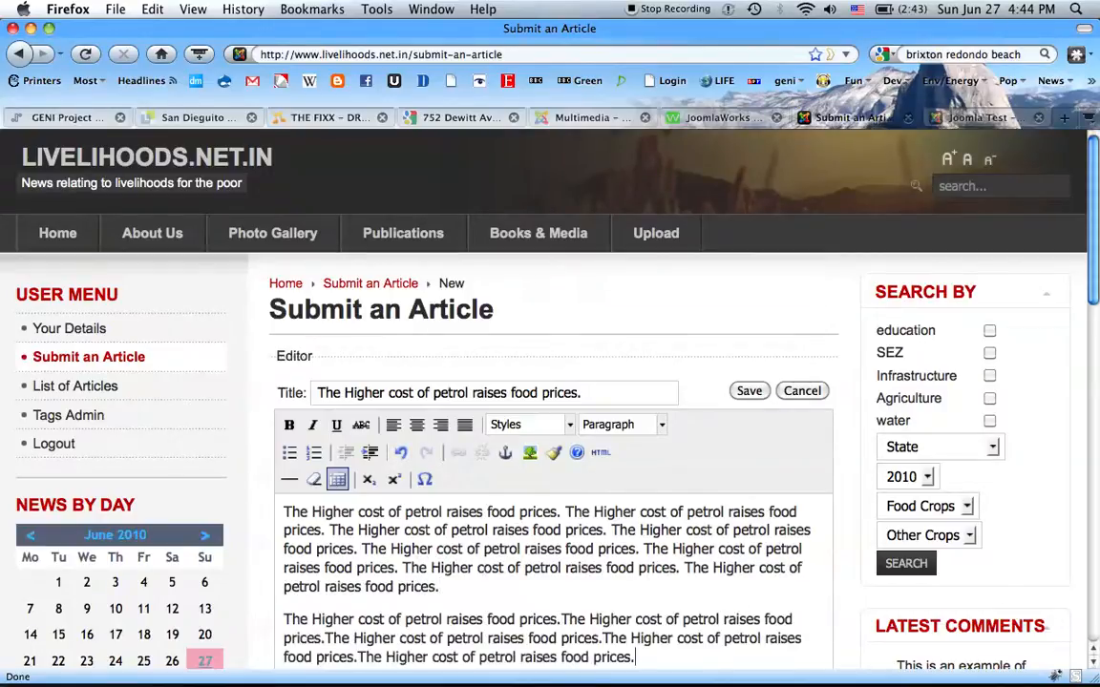
key("super+v")
key("super+v")
key("super+v")
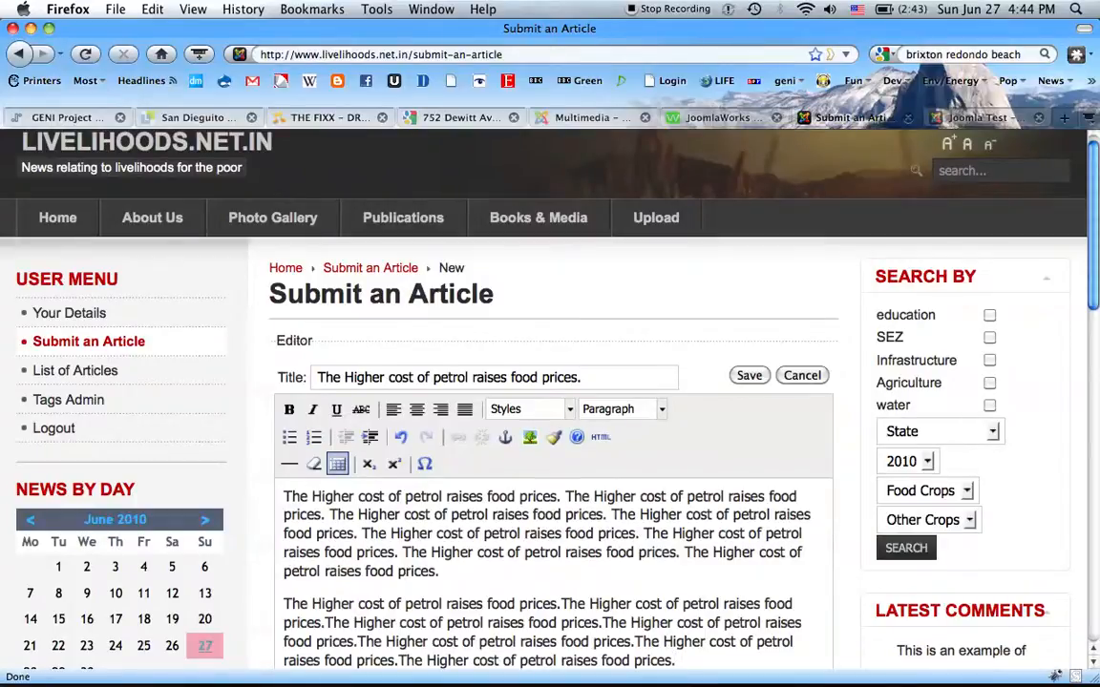
Step: Leave a blank line below the second paragraph and add a three-item bulleted list, each item reading "The Higher cost of petrol raises food prices."
key("Return")
key("Return")
scroll(366, 508, "down", 3)
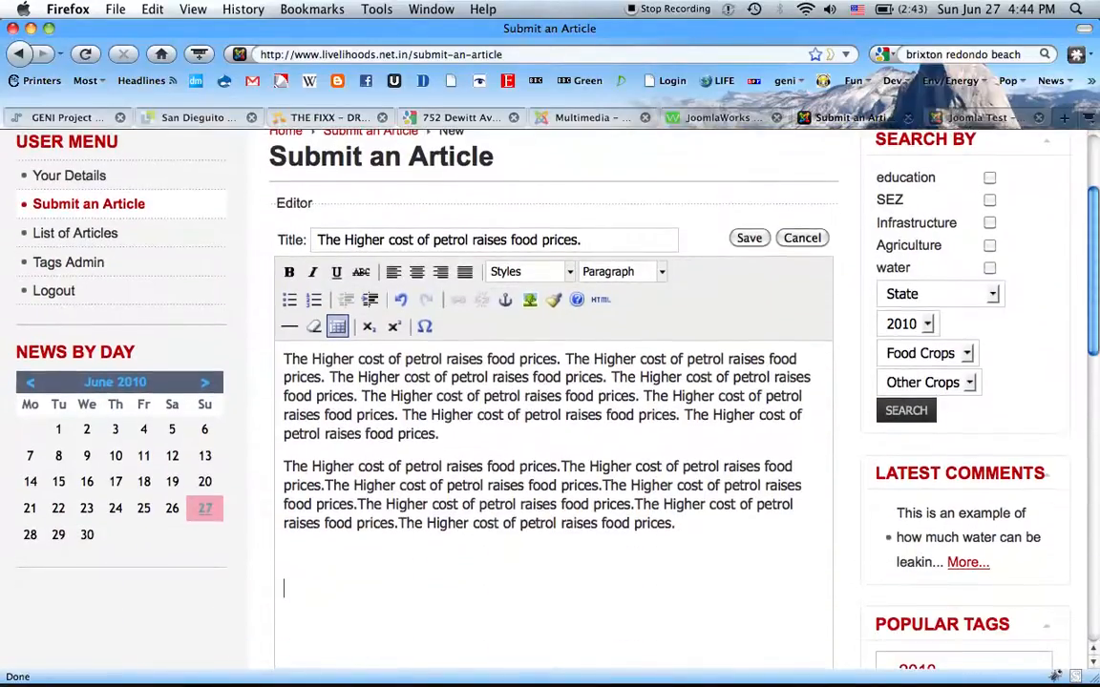
left_click(292, 302)
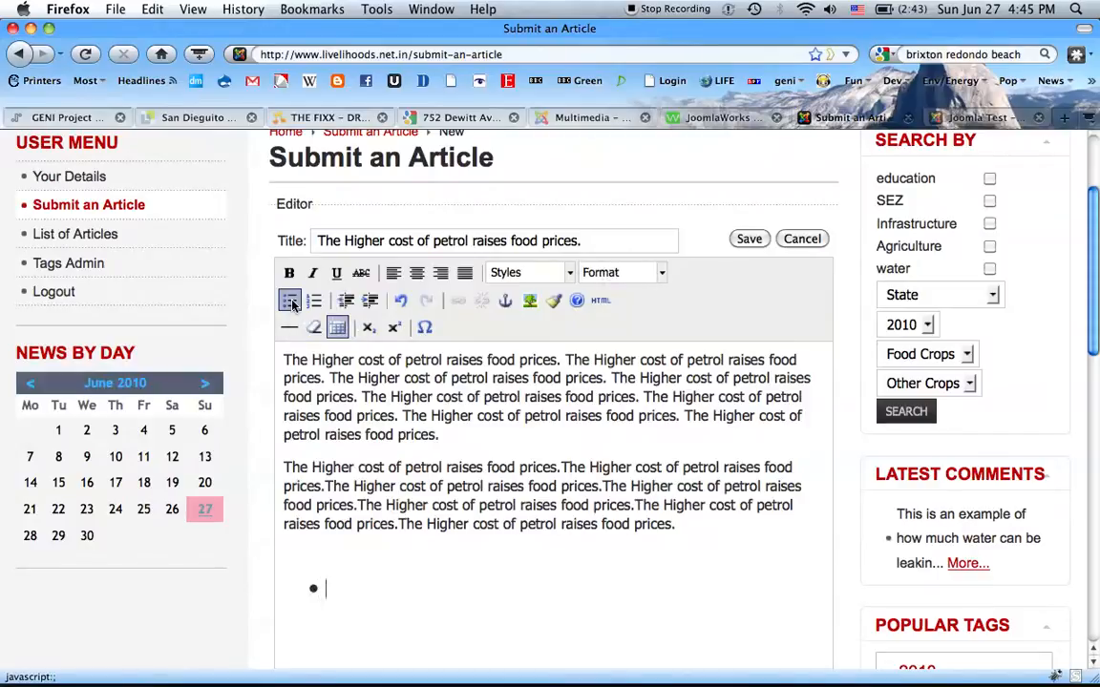
type("The Higher cost of petrol raises food prices.")
key("Return")
type("The Higher cost of petrol raises food prices.")
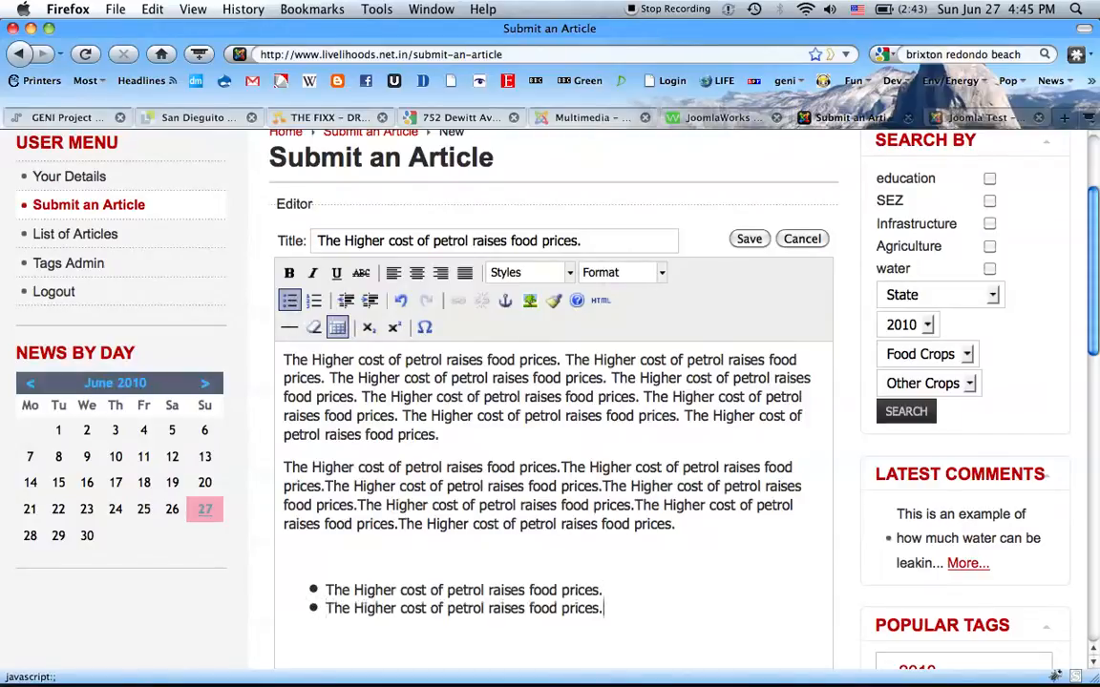
key("Return")
type("The Higher cost of petrol raises food prices.")
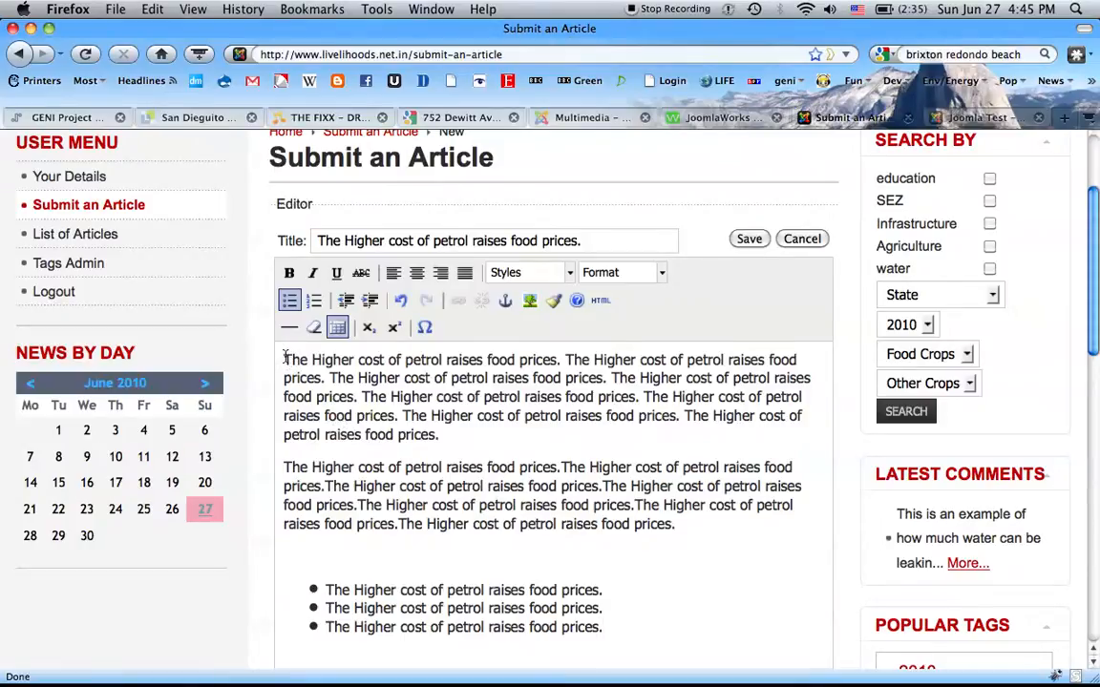
Step: Remove the formatting from the whole article body, including both paragraphs and the bulleted list
left_click_drag(284, 360, 608, 653)
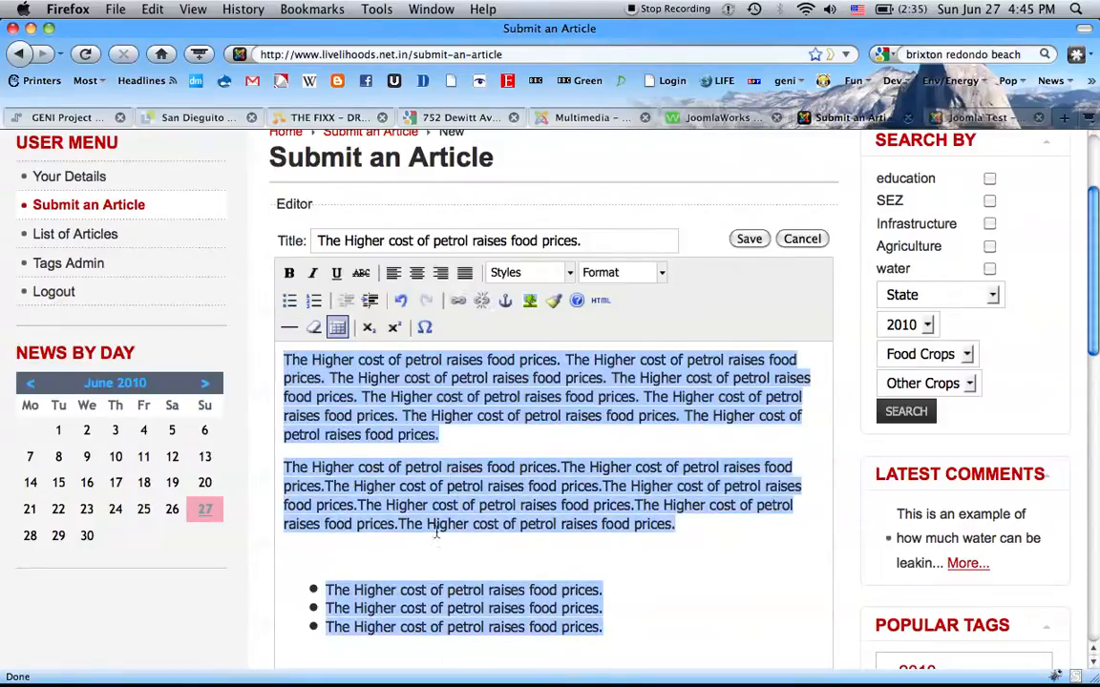
left_click(313, 328)
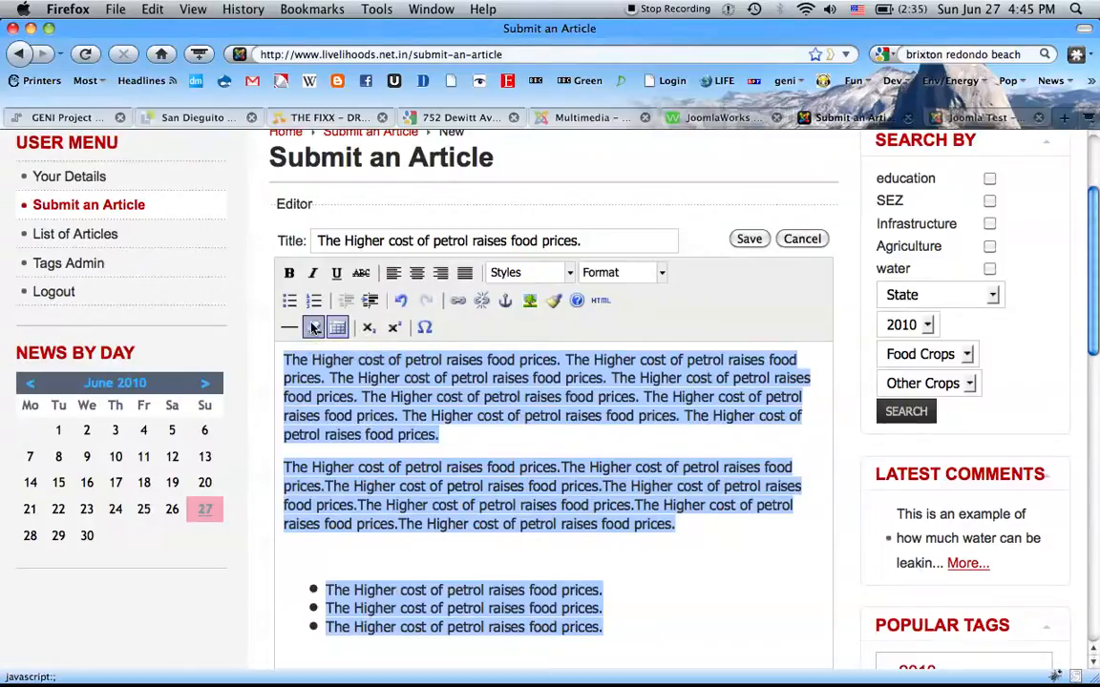
left_click(490, 468)
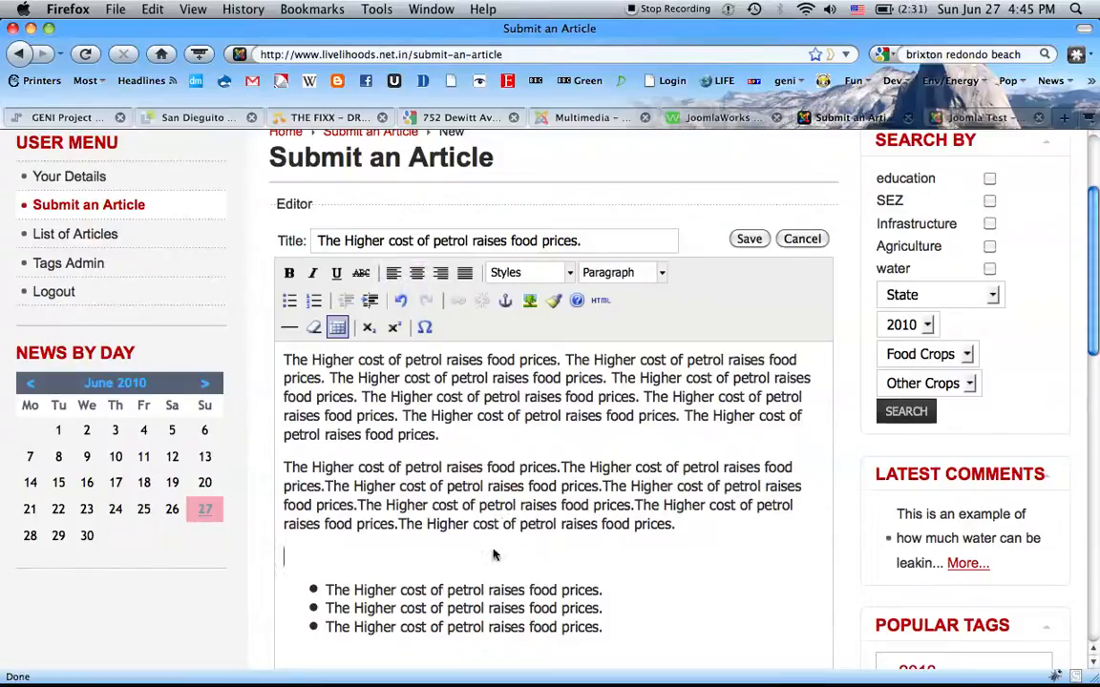
Step: Enter "The Higher cost of petrol raises food prices." on the blank line above the bulleted list and center that line
type("The Higher cost of petrol raises food prices.")
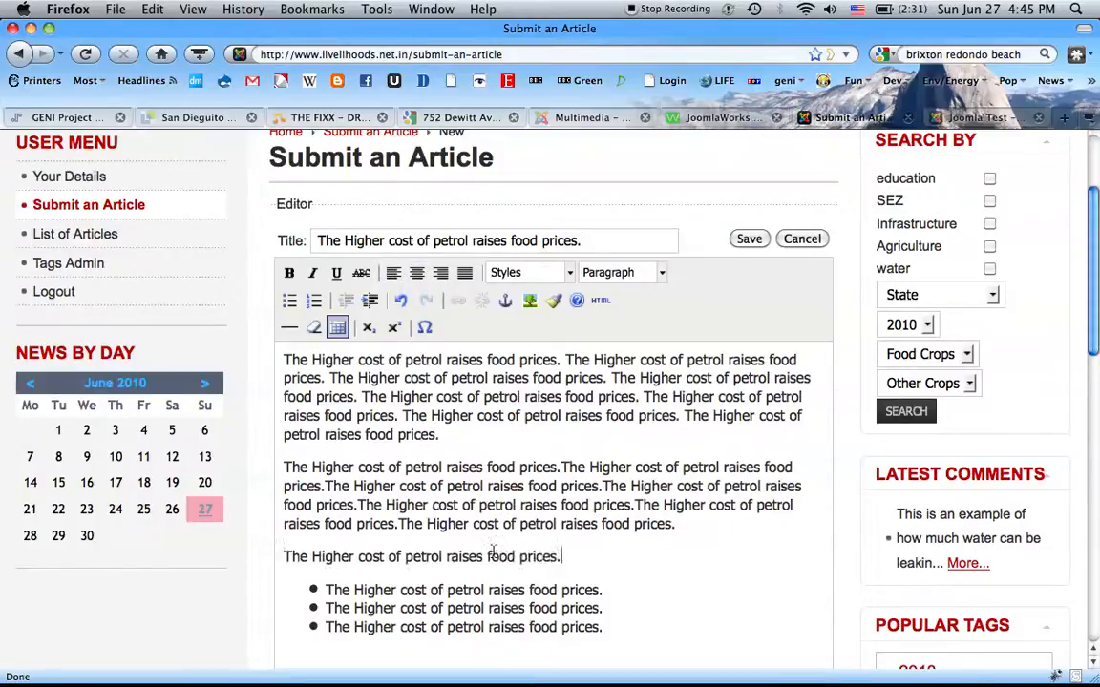
triple_click(486, 556)
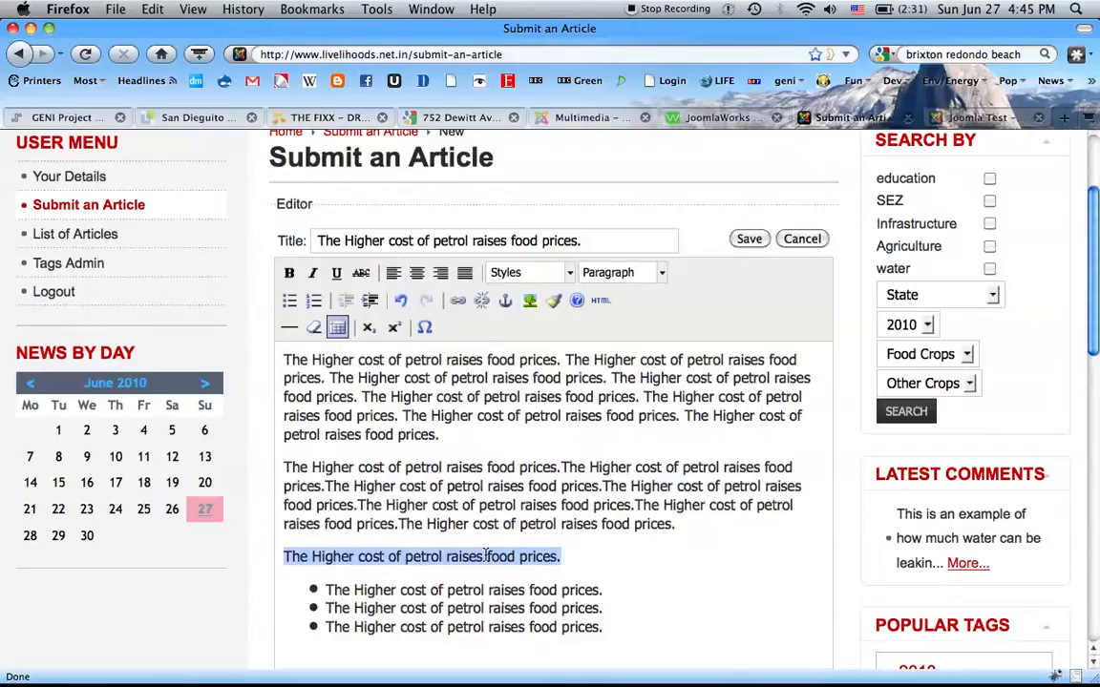
left_click(416, 274)
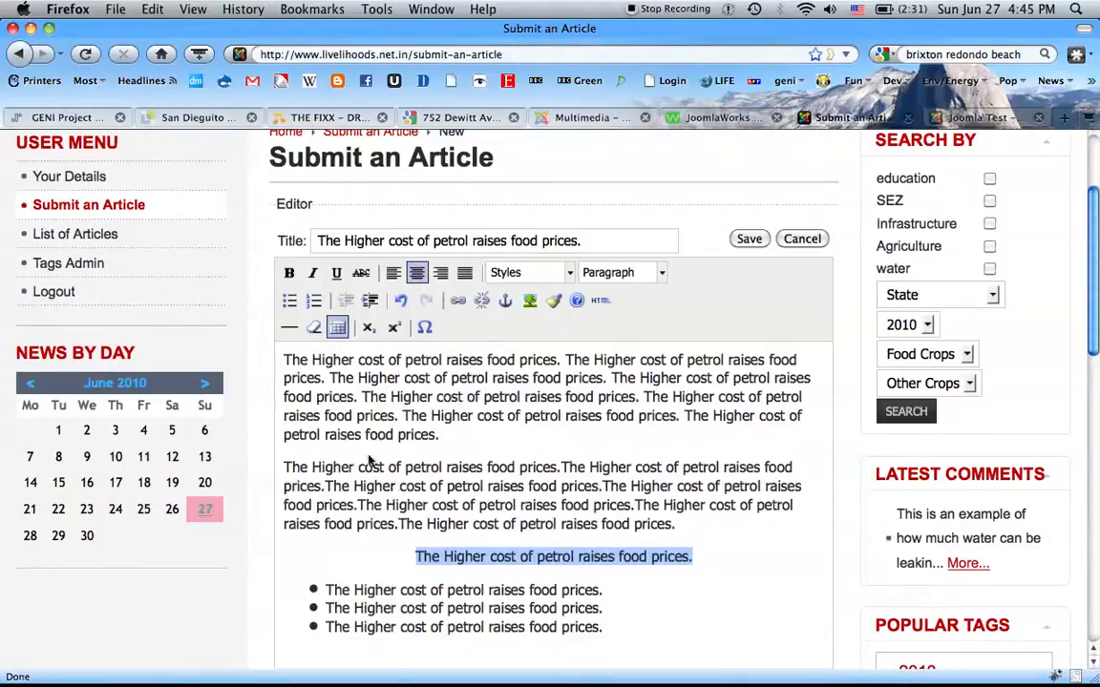
Step: Make the words "Higher cost" at the start of the second paragraph bold
left_click_drag(313, 468, 385, 468)
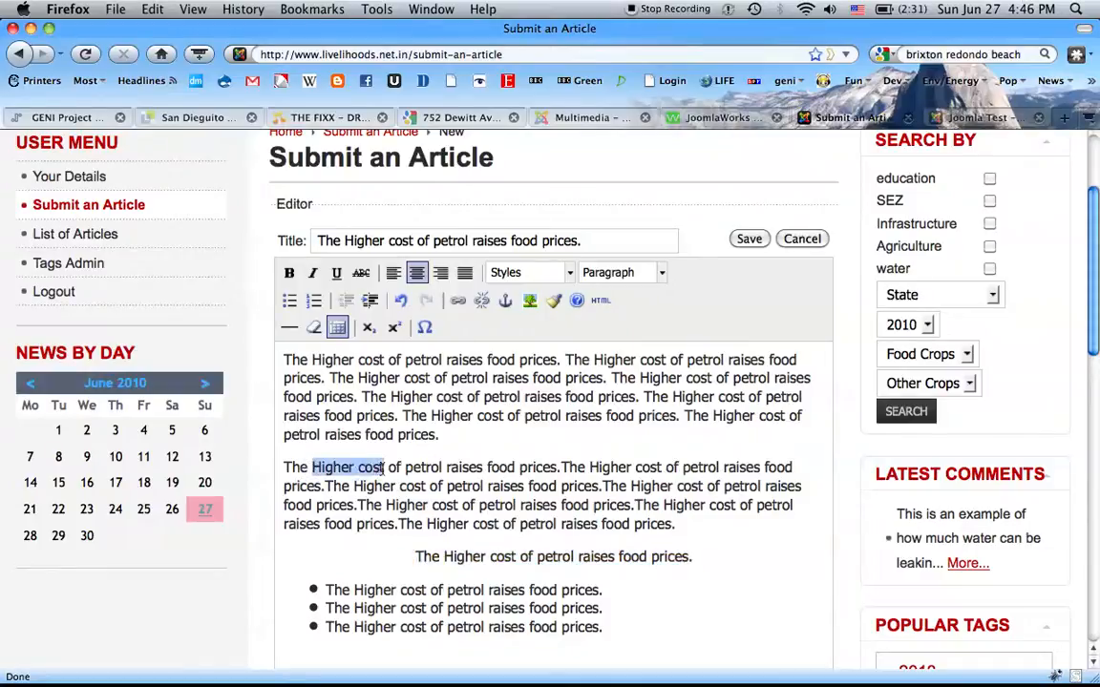
left_click(289, 273)
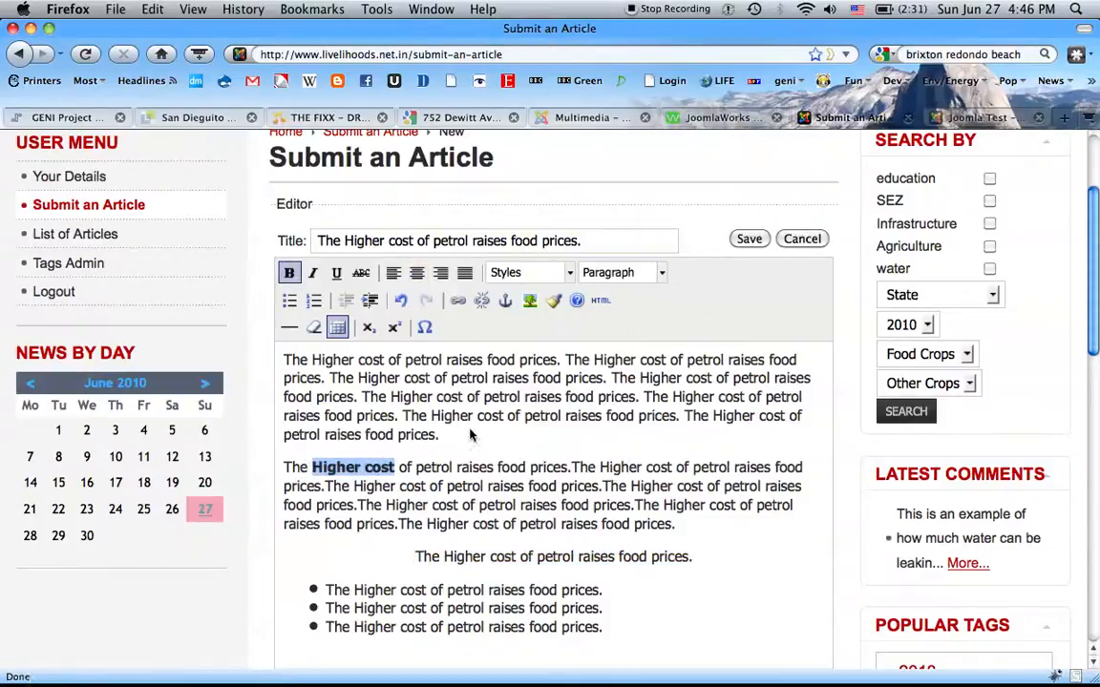
left_click_drag(487, 361, 556, 361)
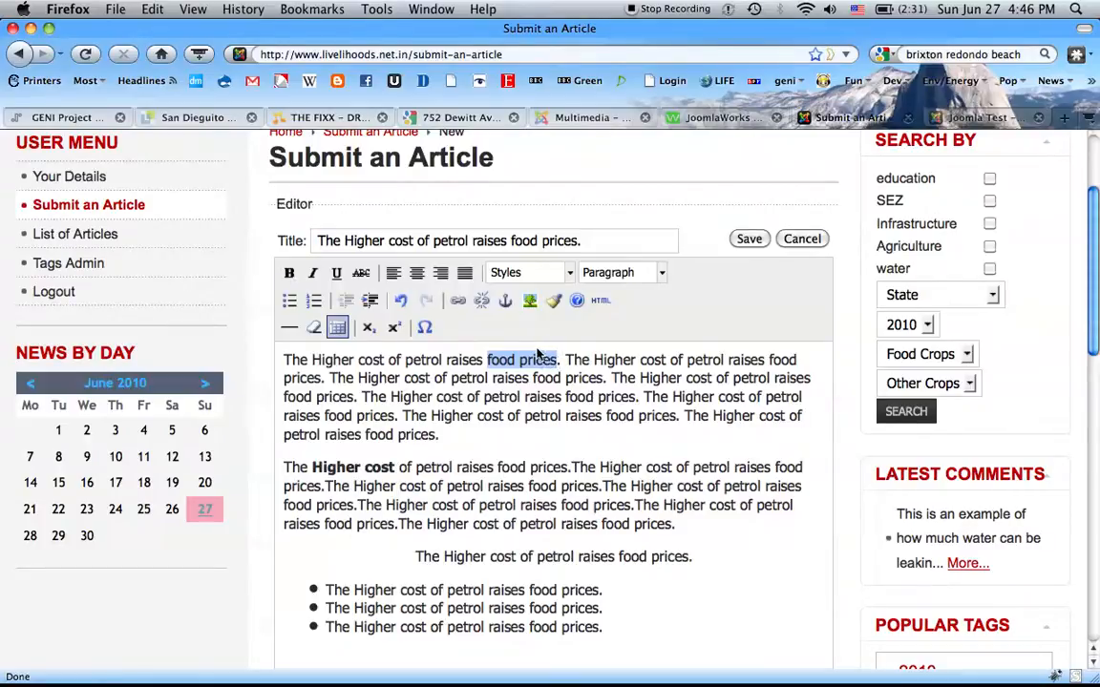
left_click(457, 305)
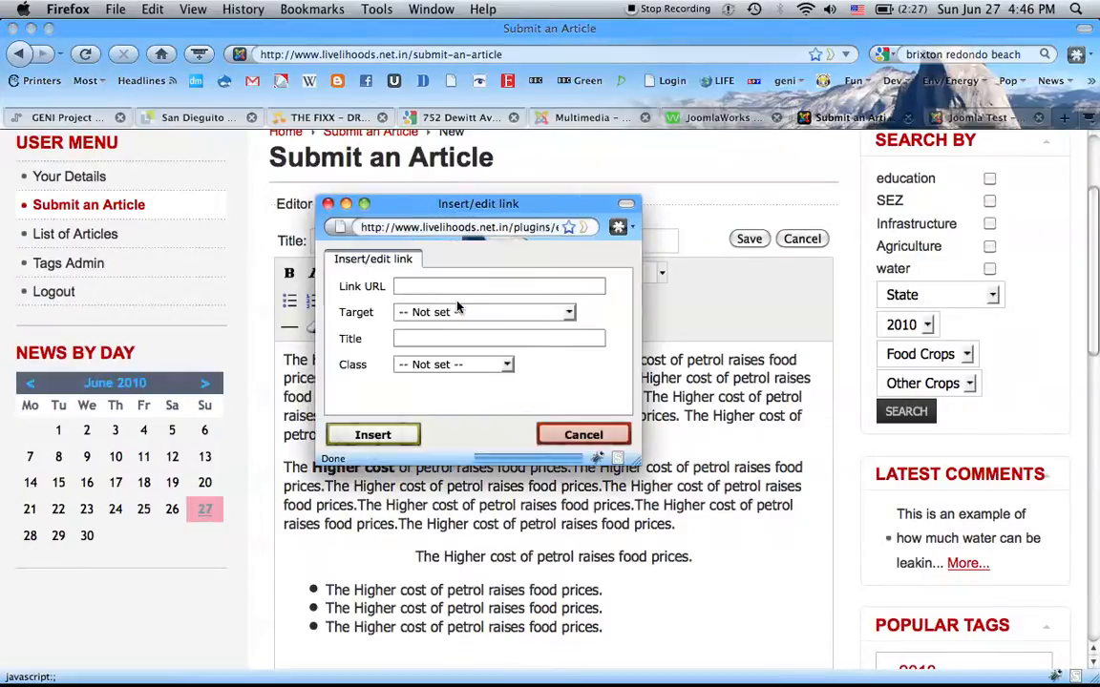
left_click(456, 292)
type("http")
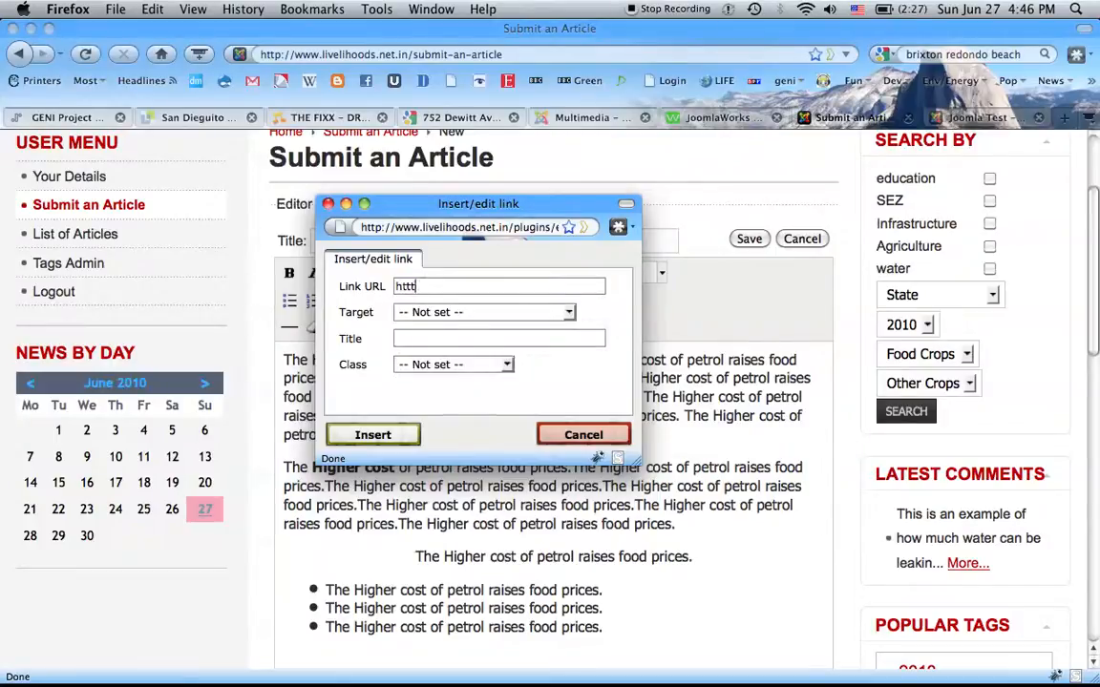
type("://www.g")
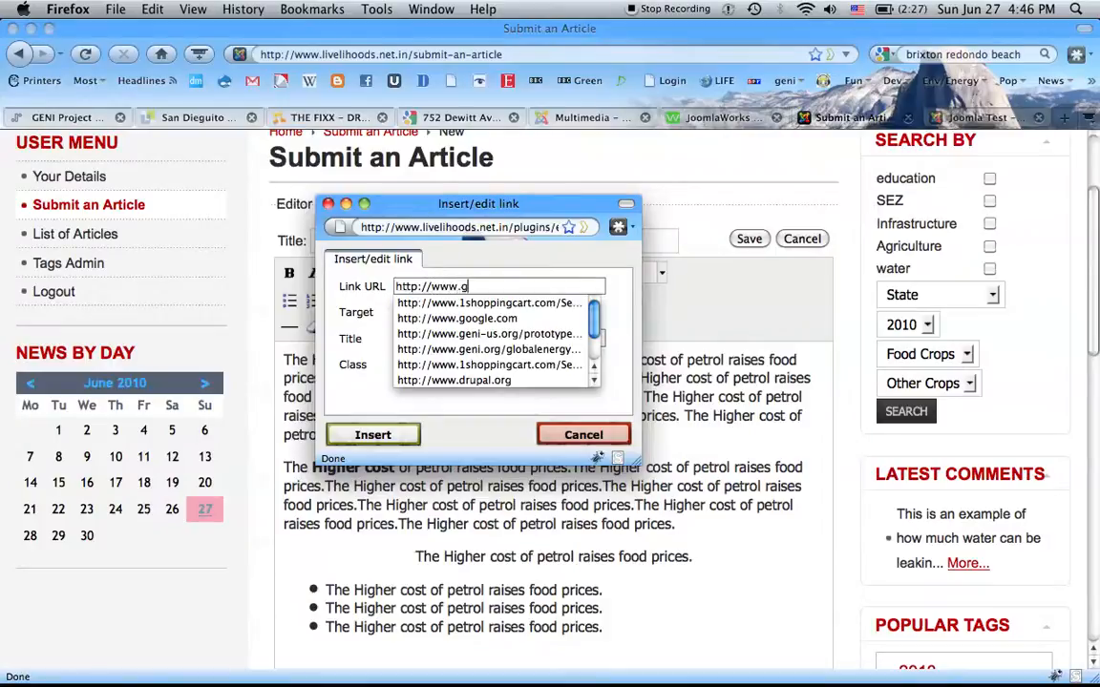
type("oo")
key("Down")
key("Return")
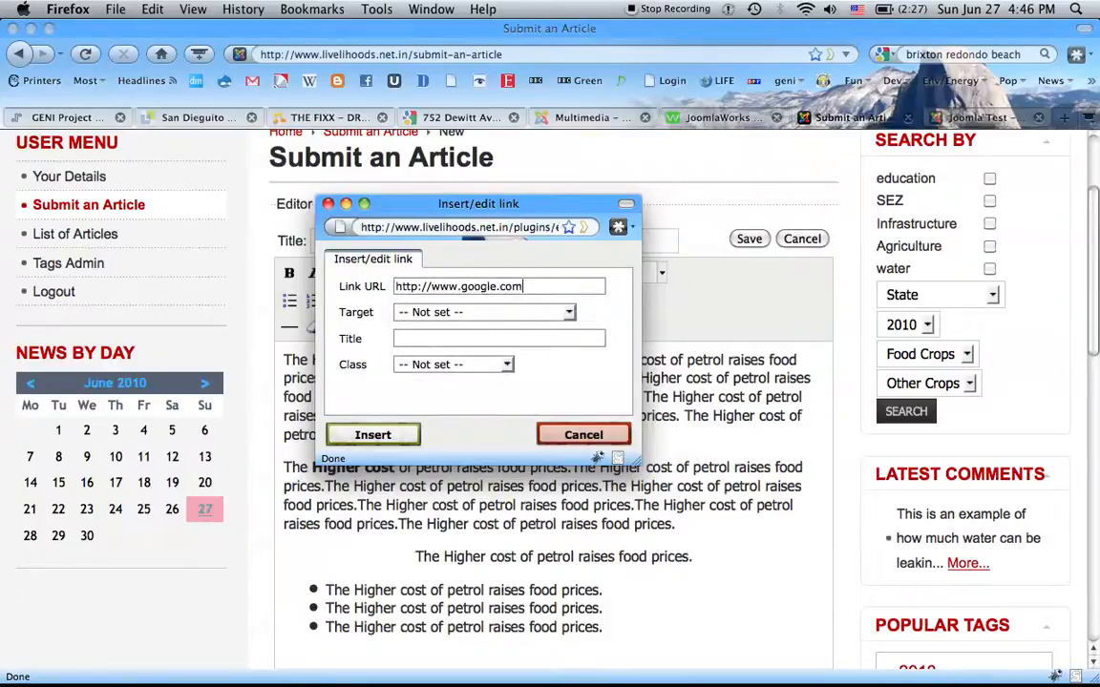
left_click(530, 314)
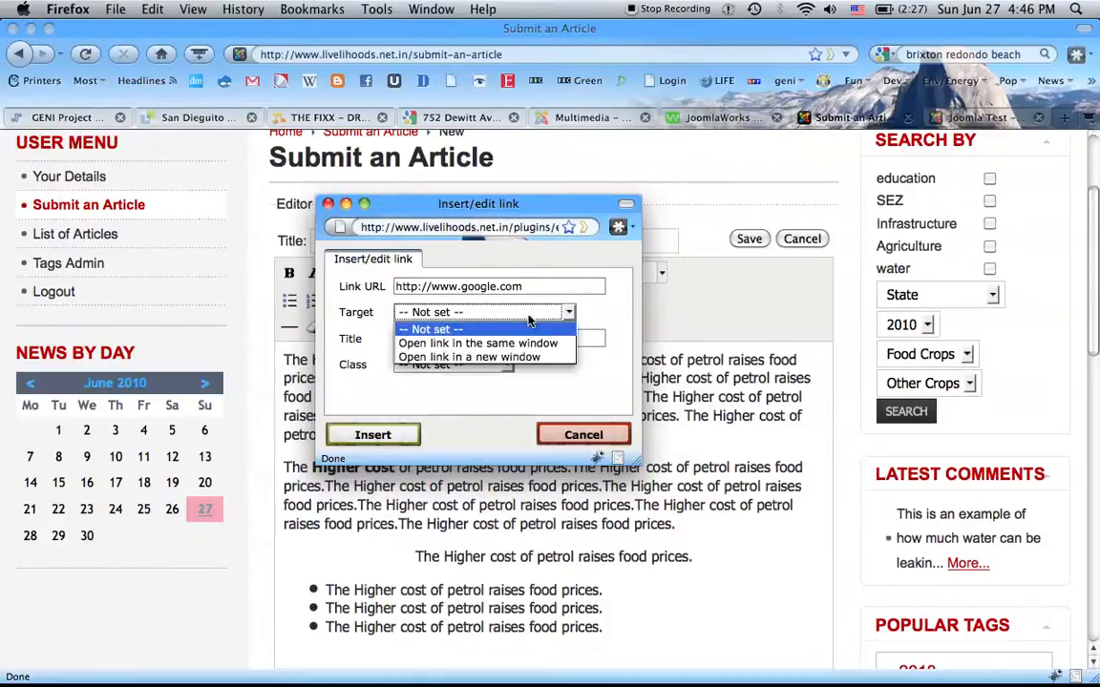
left_click(518, 359)
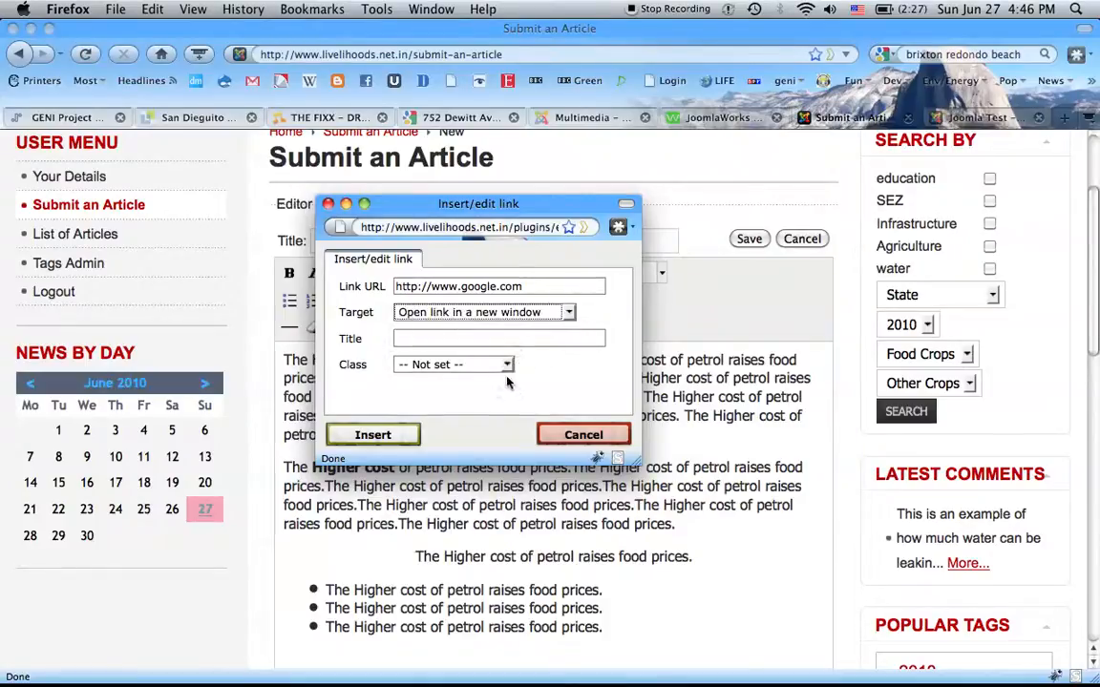
left_click(382, 435)
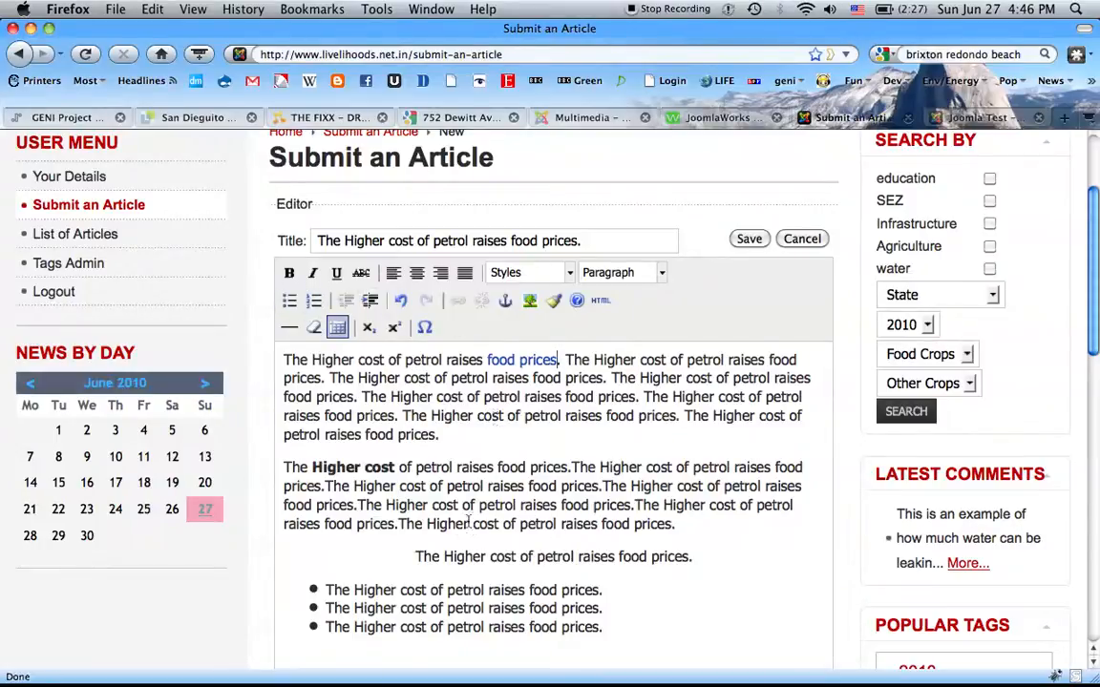
Step: Break the centered line after "The Higher cost of" and format that first part as Heading 2
left_click(536, 556)
key("Return")
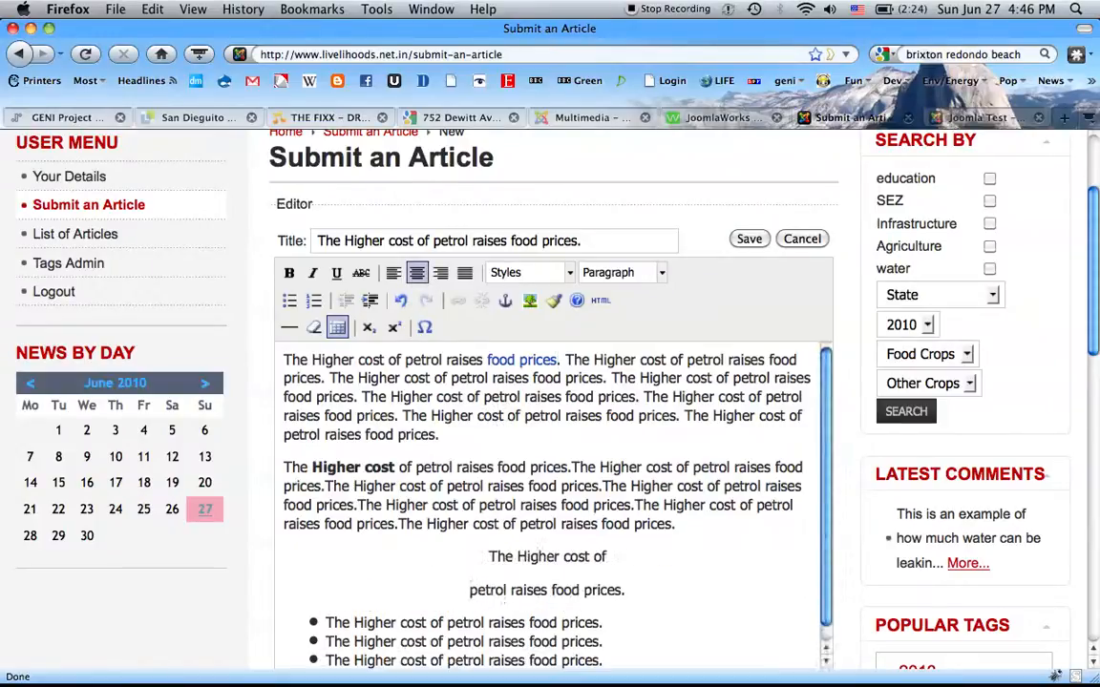
left_click_drag(489, 556, 627, 560)
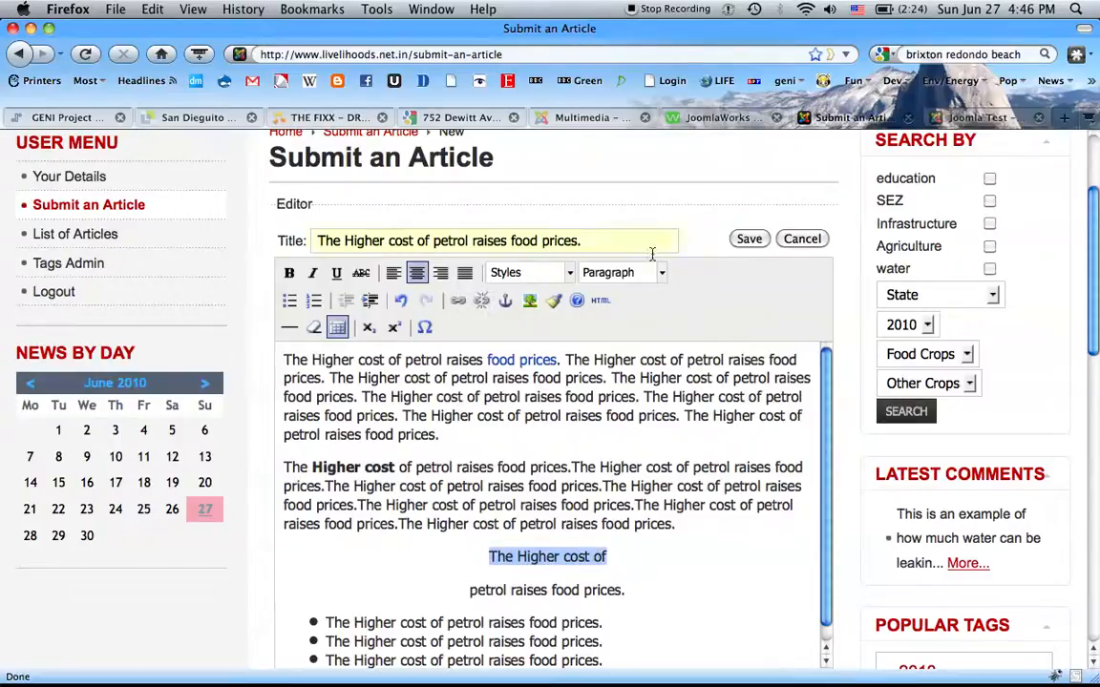
left_click(661, 274)
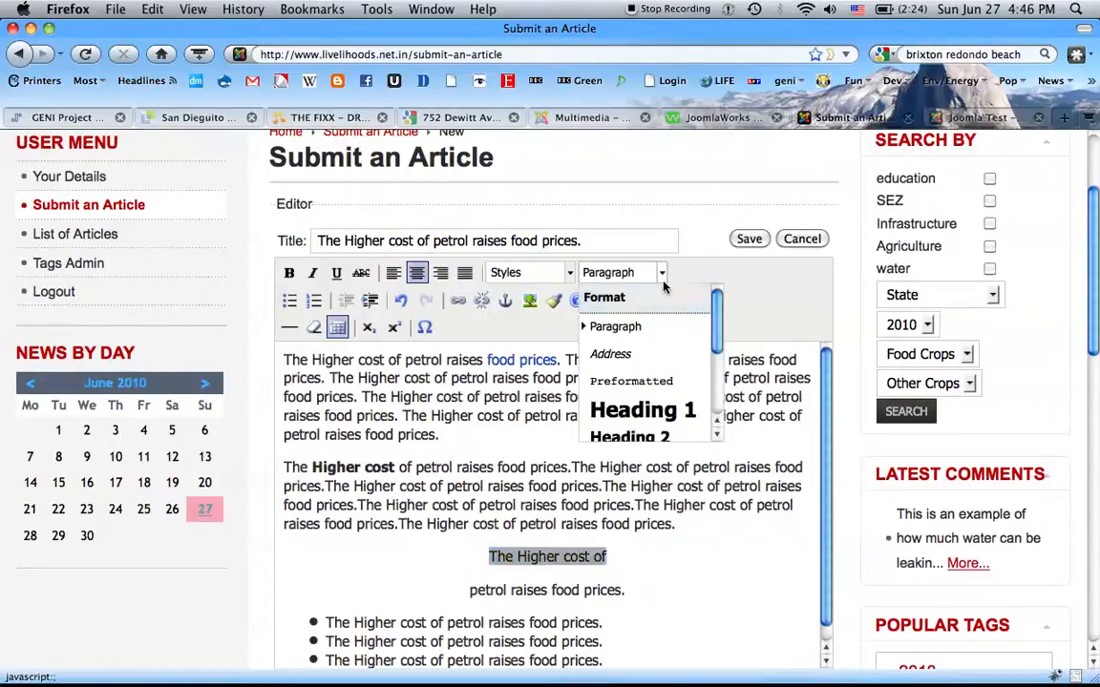
scroll(596, 329, "down", 1)
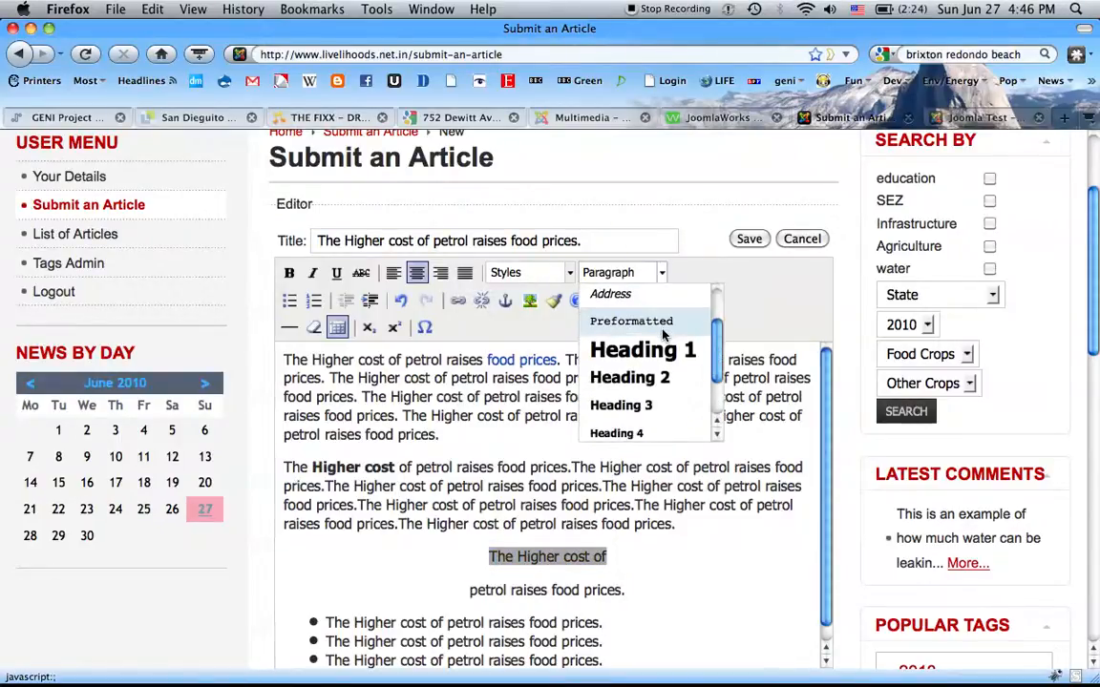
left_click(650, 384)
left_click(586, 505)
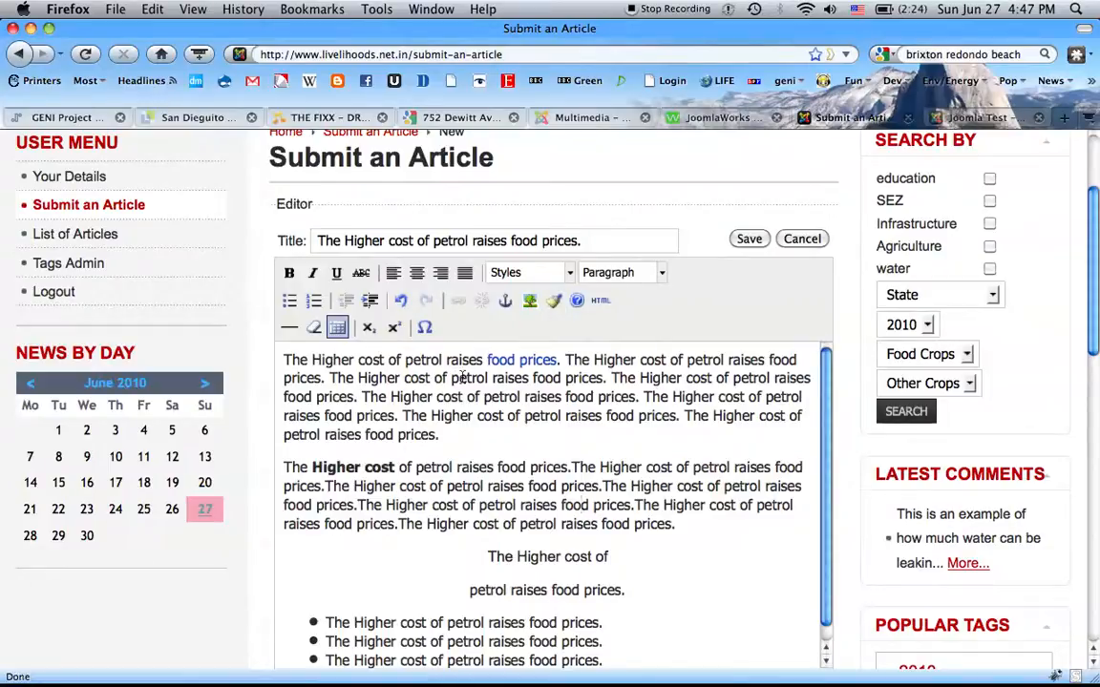
Step: Assign the article to the News section with category Livelihoods News, and set it to show on the front page
scroll(429, 399, "down", 1)
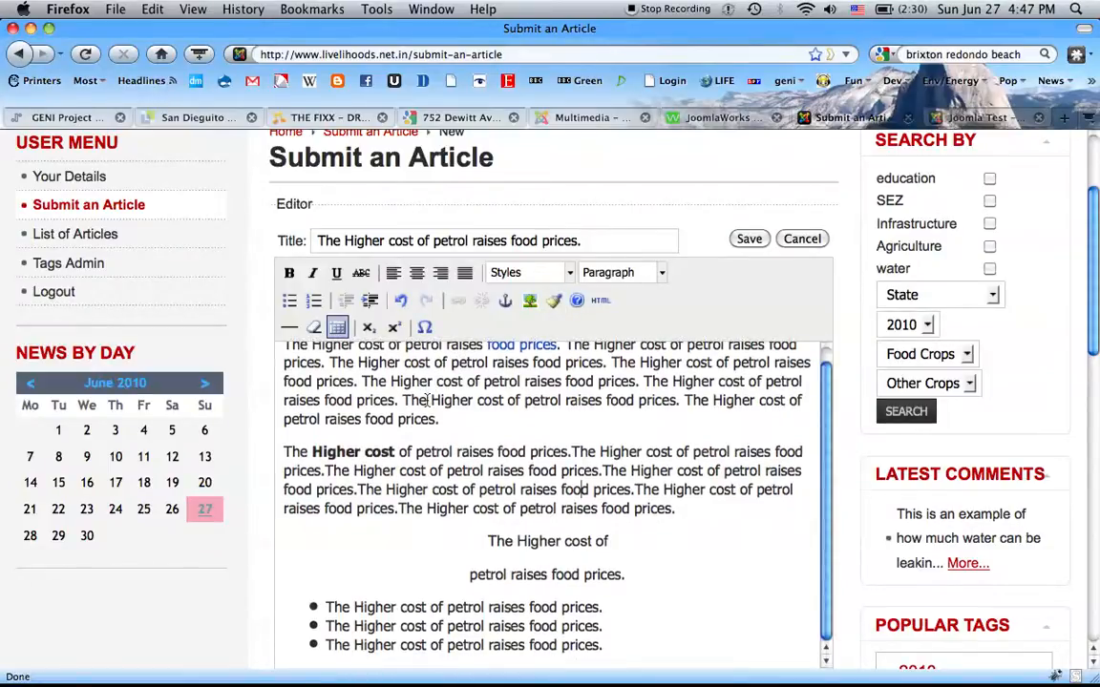
scroll(261, 541, "down", 5)
scroll(262, 542, "down", 2)
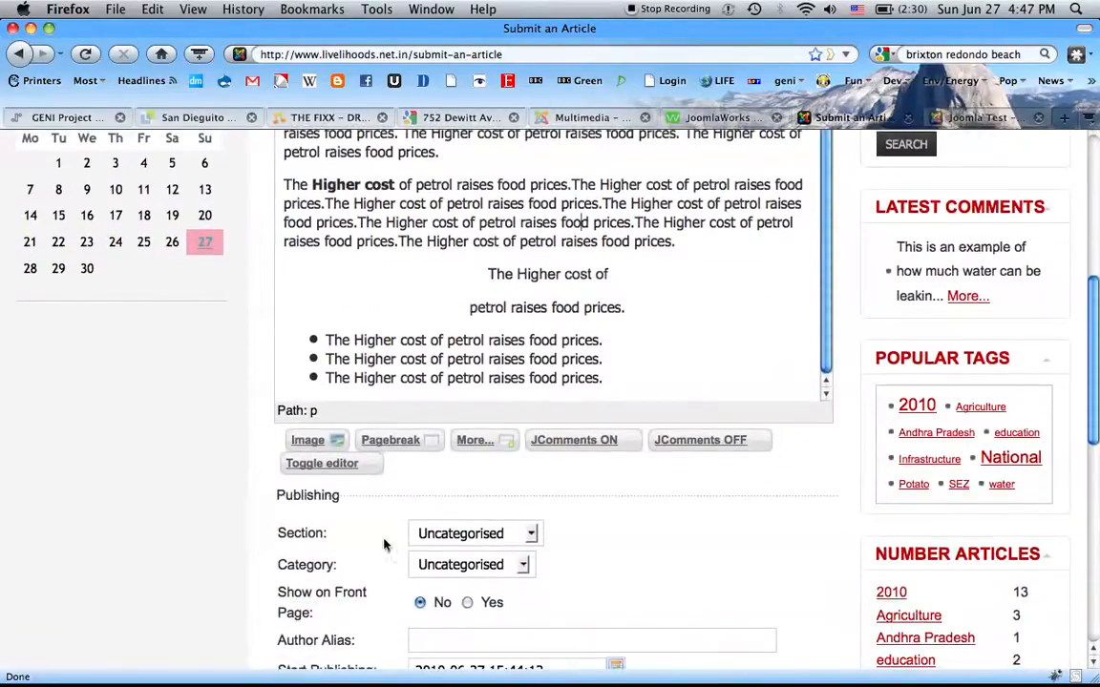
left_click(430, 535)
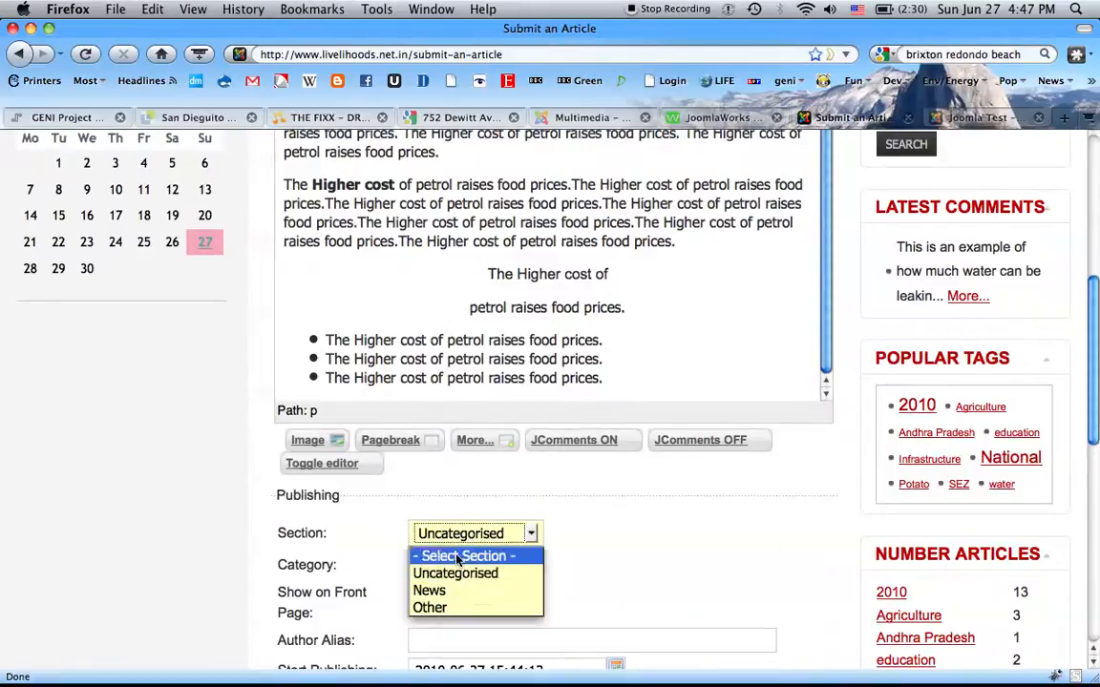
left_click(435, 592)
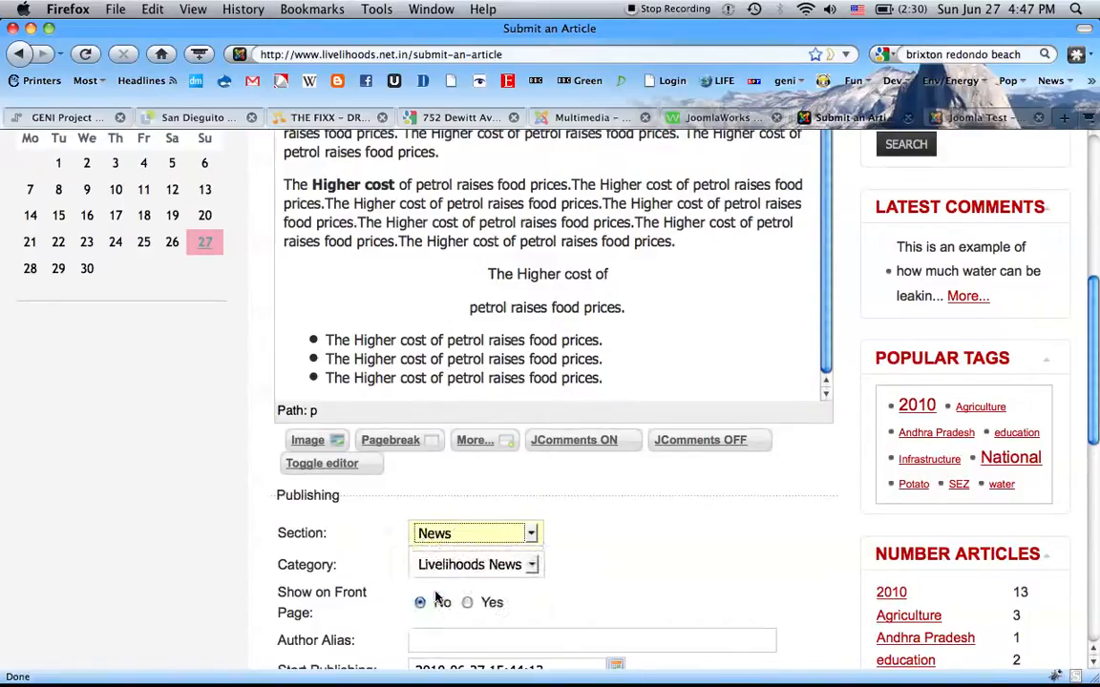
left_click(454, 569)
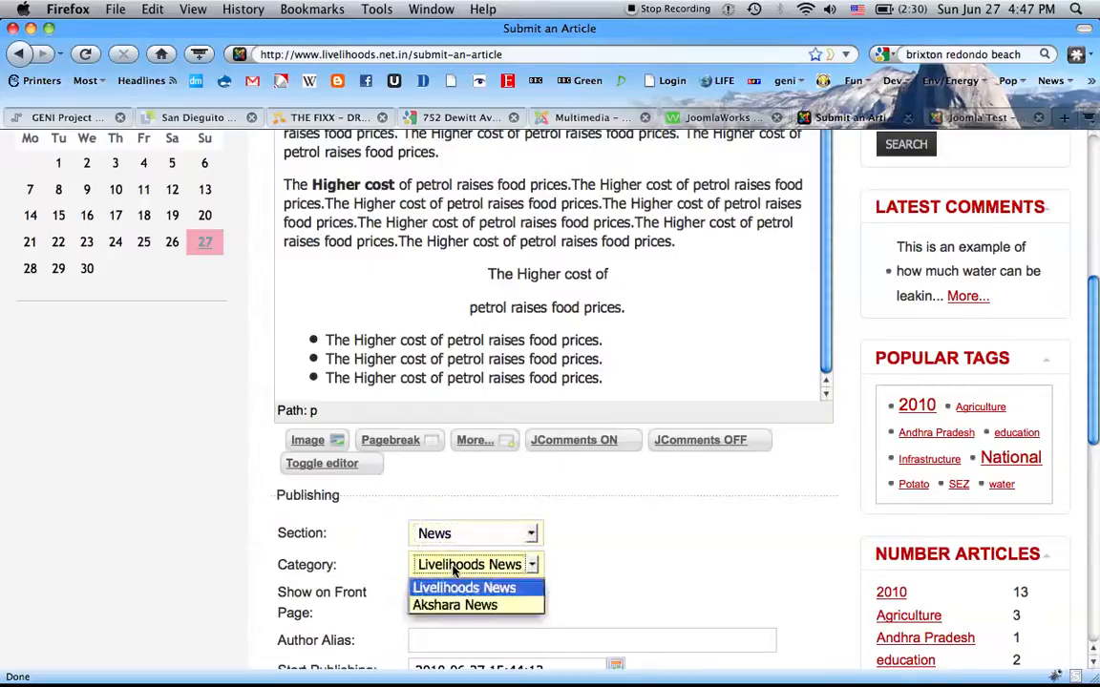
left_click(626, 550)
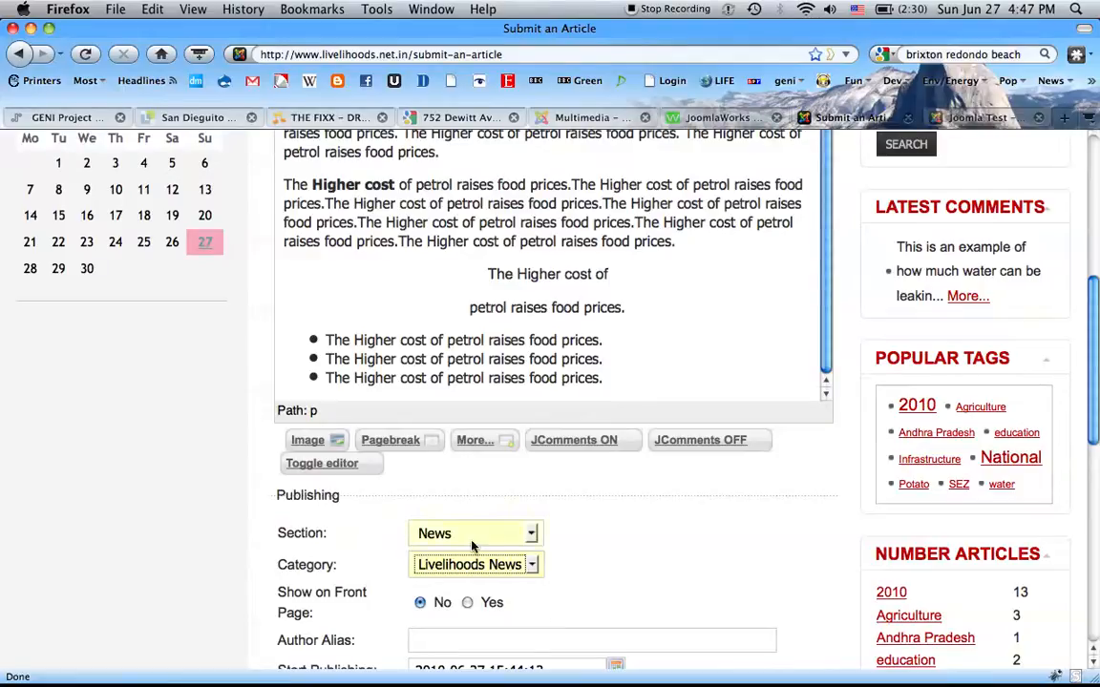
left_click(467, 603)
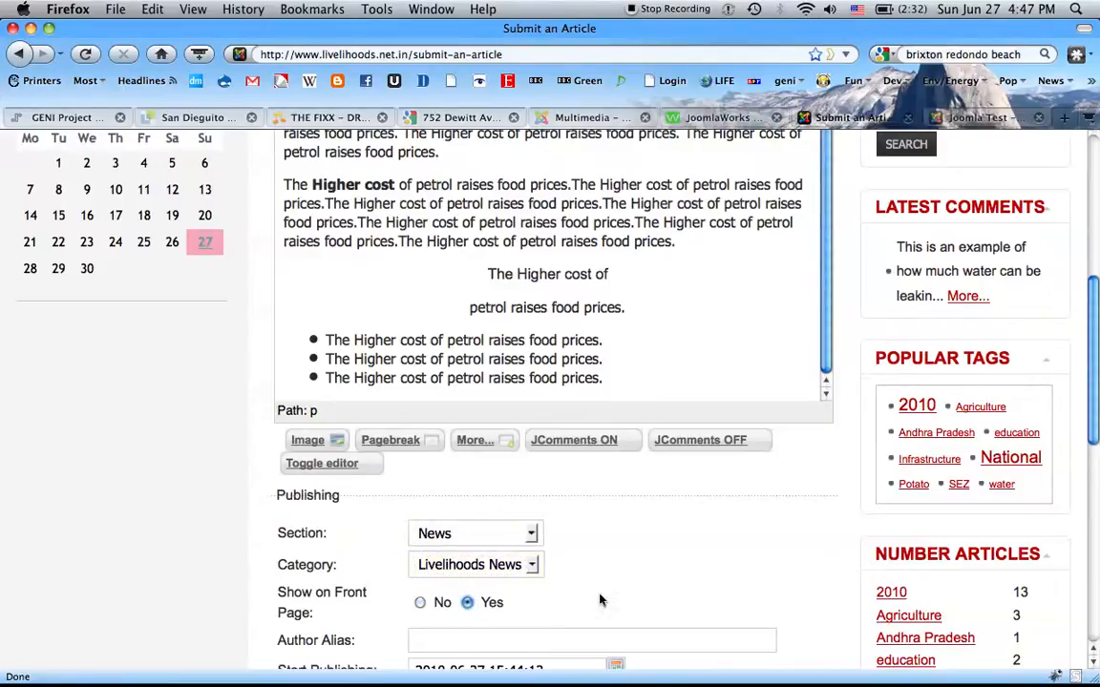
Step: Enter "The Higher cost of petrol raises food prices." as the article's metadata description
scroll(621, 570, "down", 5)
scroll(621, 570, "down", 4)
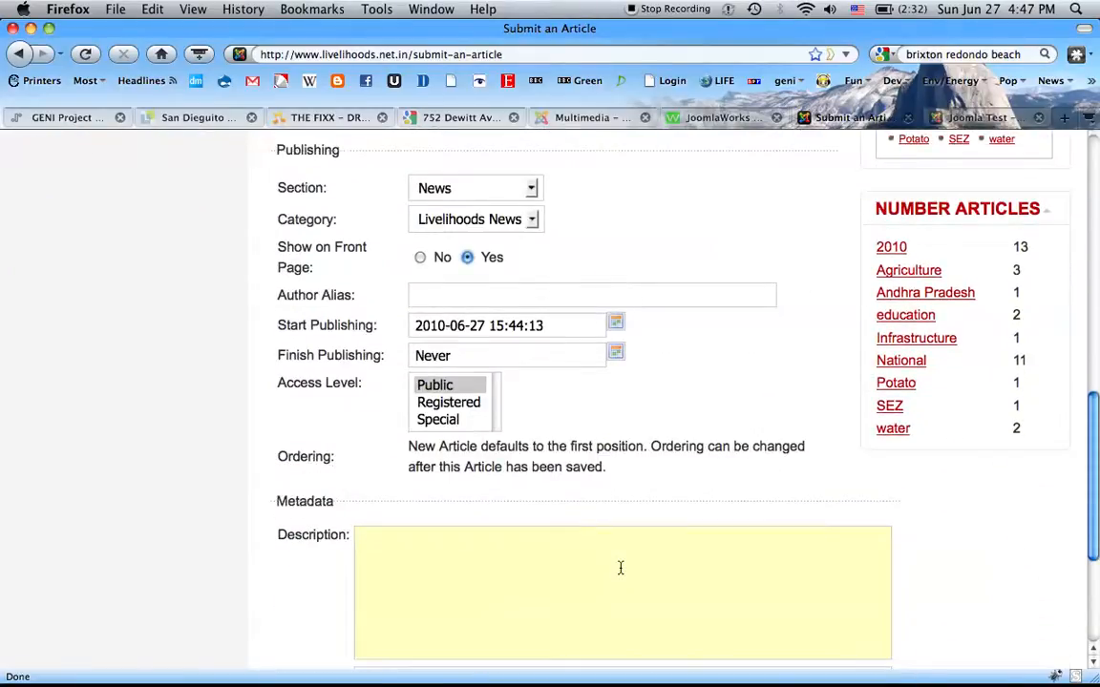
scroll(620, 570, "down", 2)
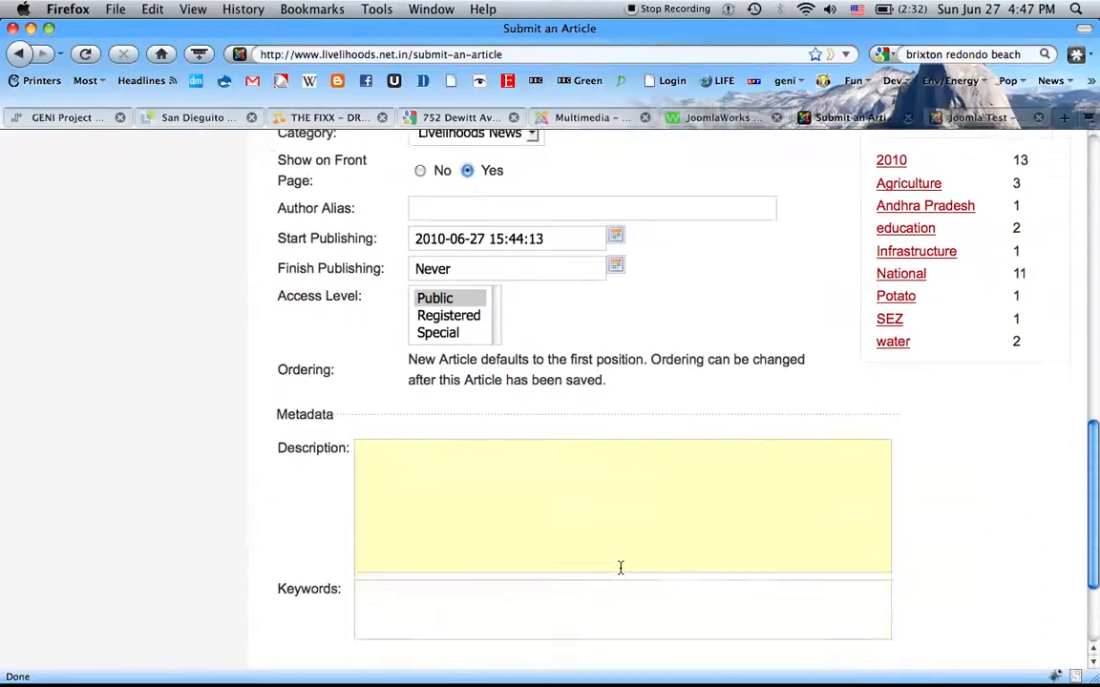
left_click(550, 478)
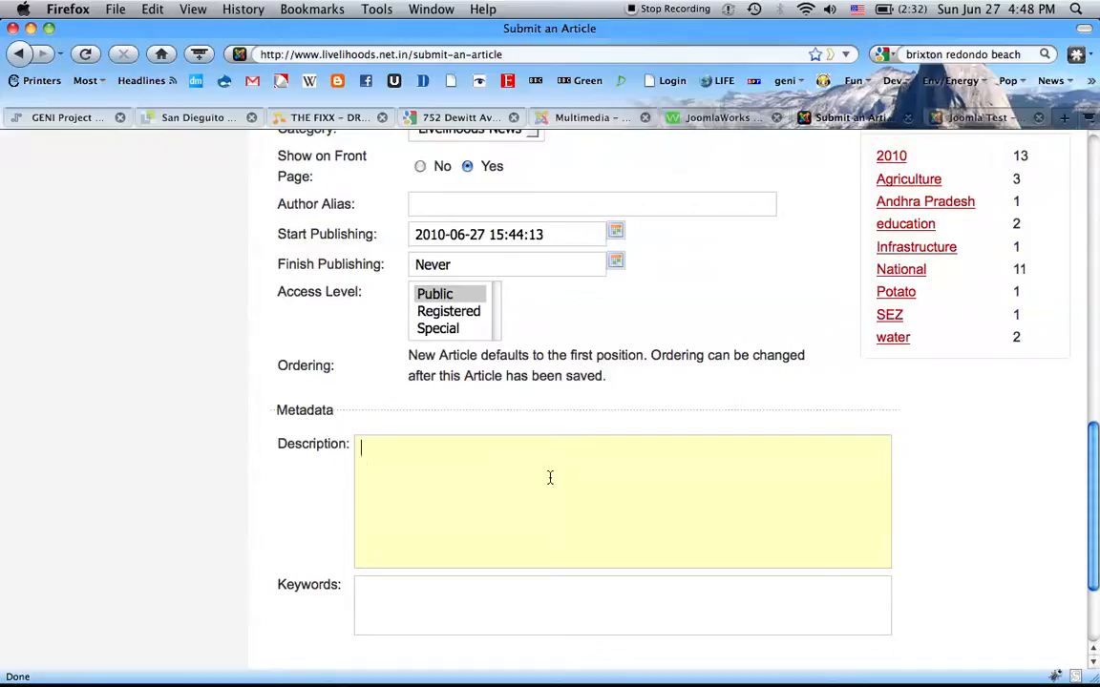
type("The Higher cost of petrol raises food prices.")
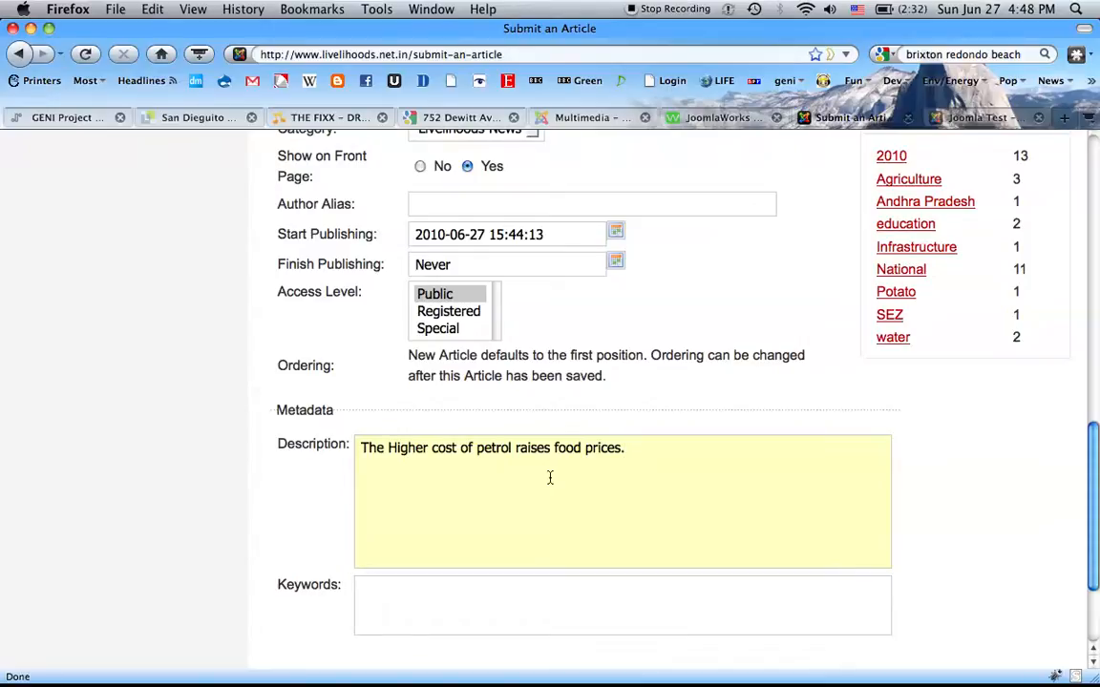
Step: Enter "petrol,food prices,india" as the article's metadata keywords
left_click(520, 600)
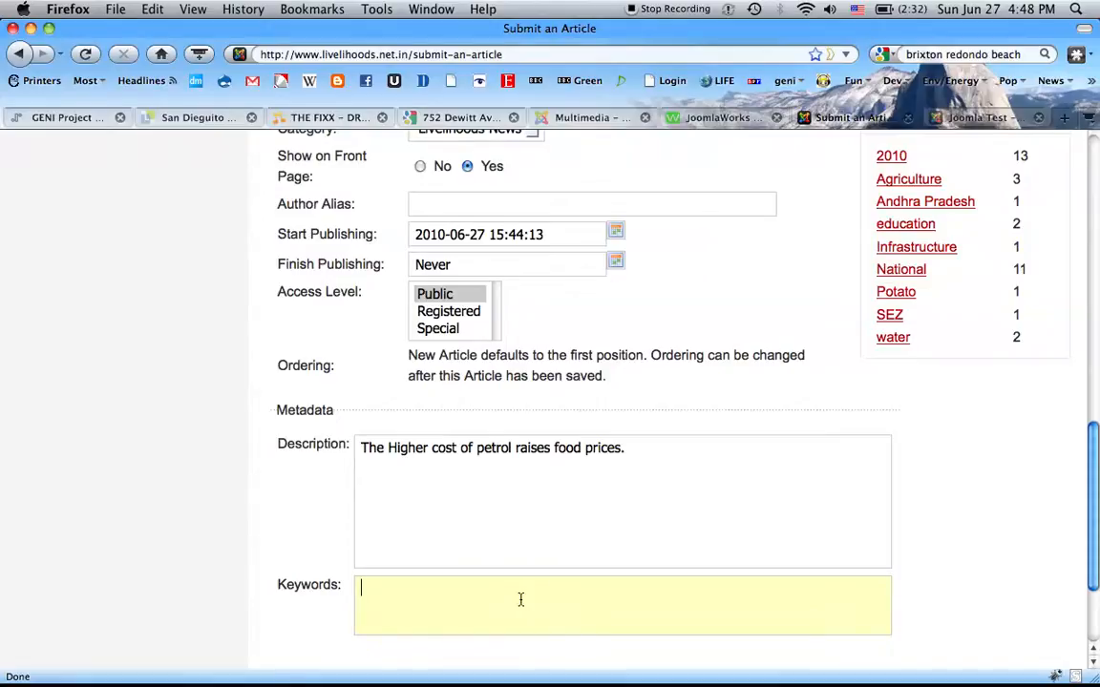
type("petrol,")
type("food prices,")
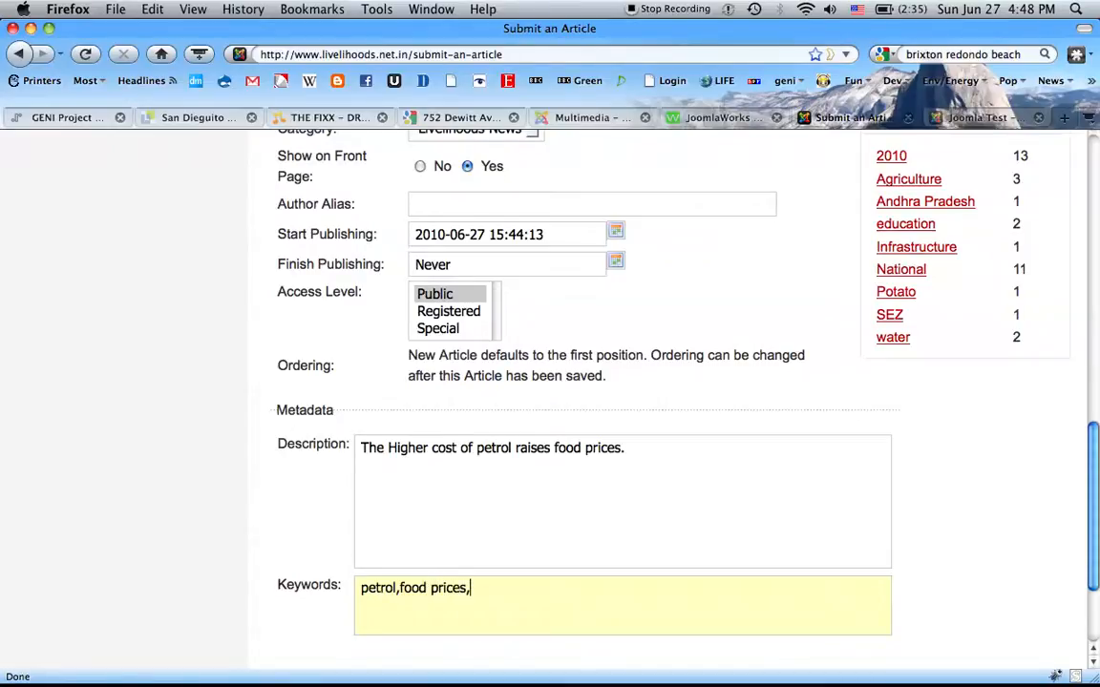
type("india")
Step: Save the article to submit it and check how its formatted text appears on the site's front page
scroll(483, 544, "up", 5)
scroll(501, 194, "up", 1)
scroll(501, 194, "up", 1)
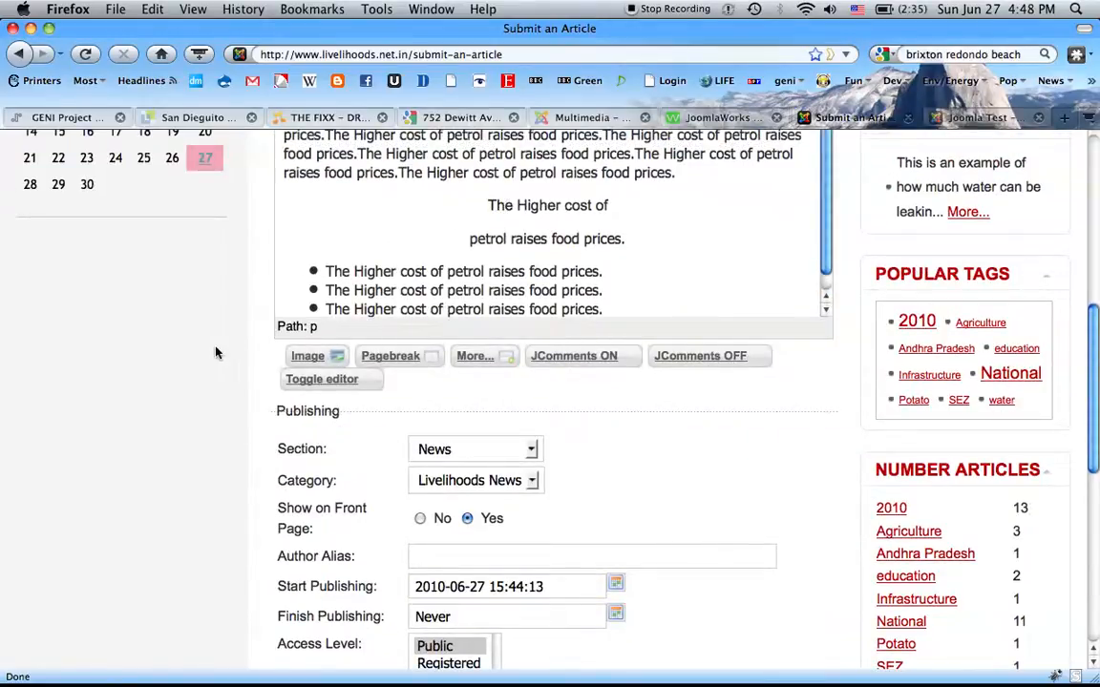
scroll(216, 353, "up", 1)
scroll(216, 353, "up", 2)
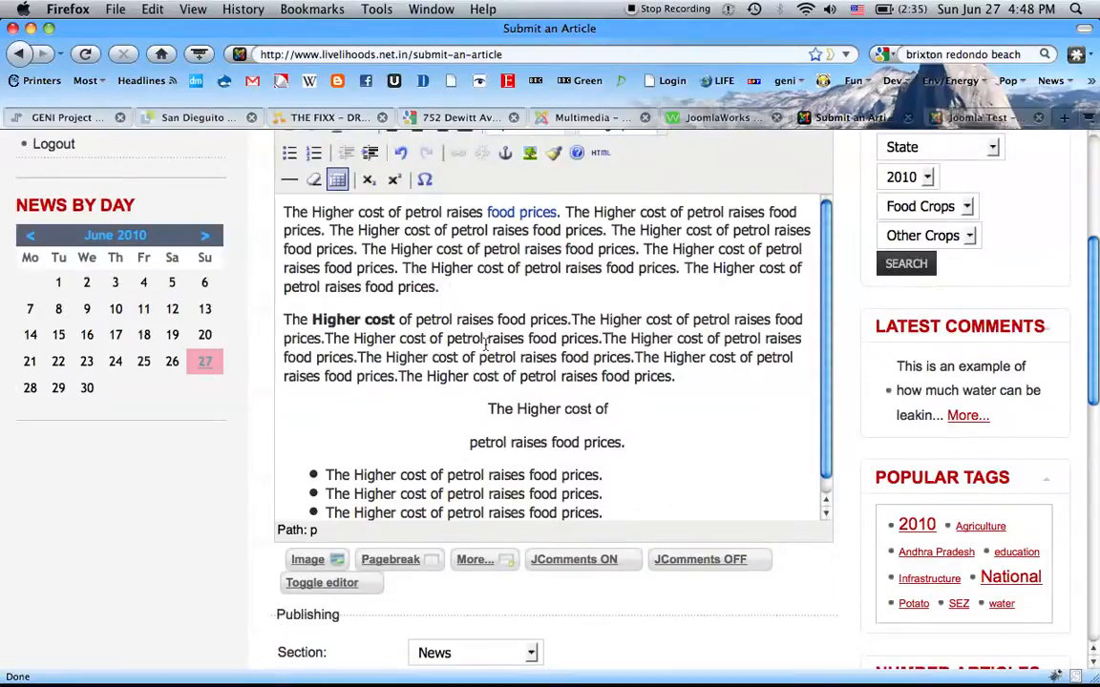
scroll(250, 518, "down", 10)
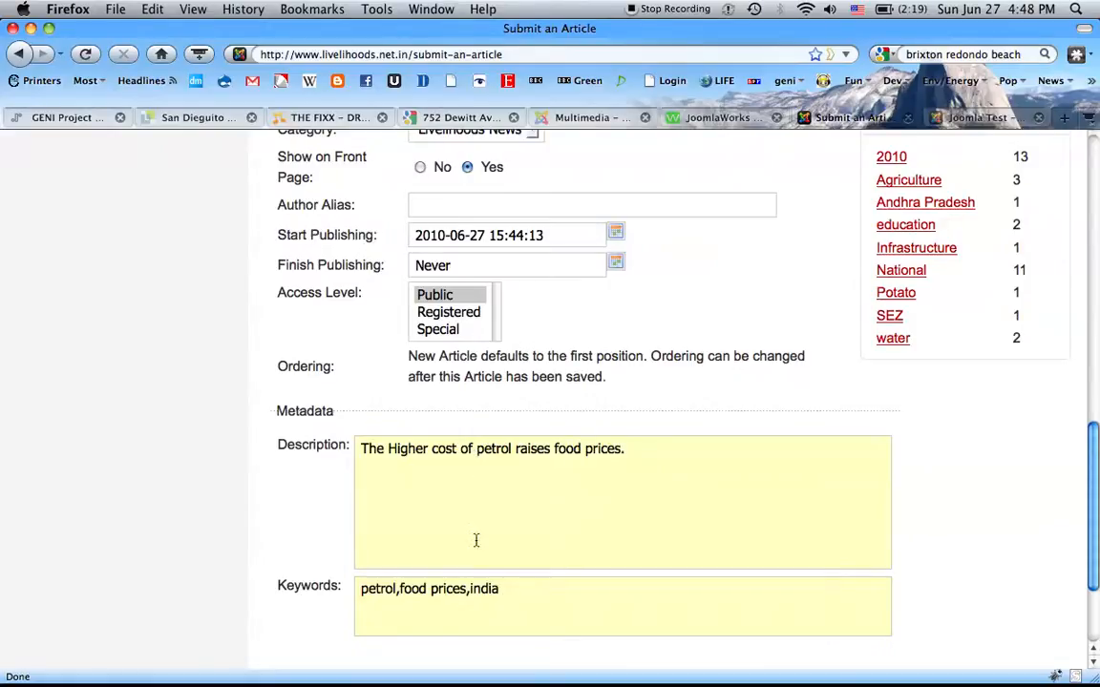
scroll(205, 603, "down", 3)
scroll(206, 604, "up", 10)
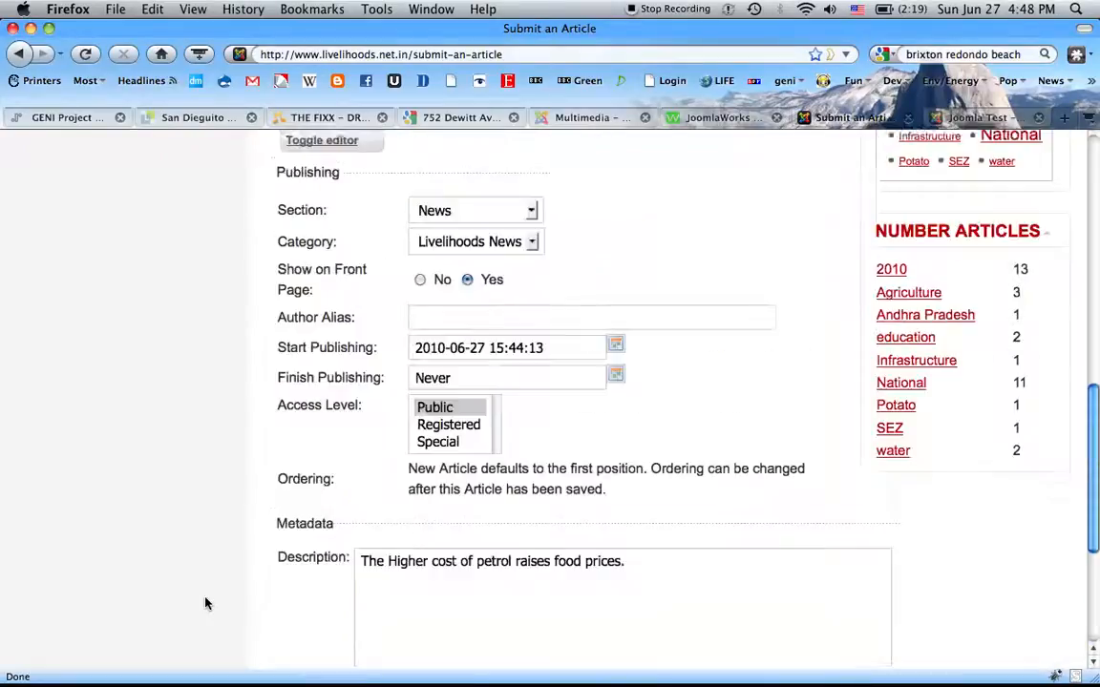
scroll(206, 603, "up", 7)
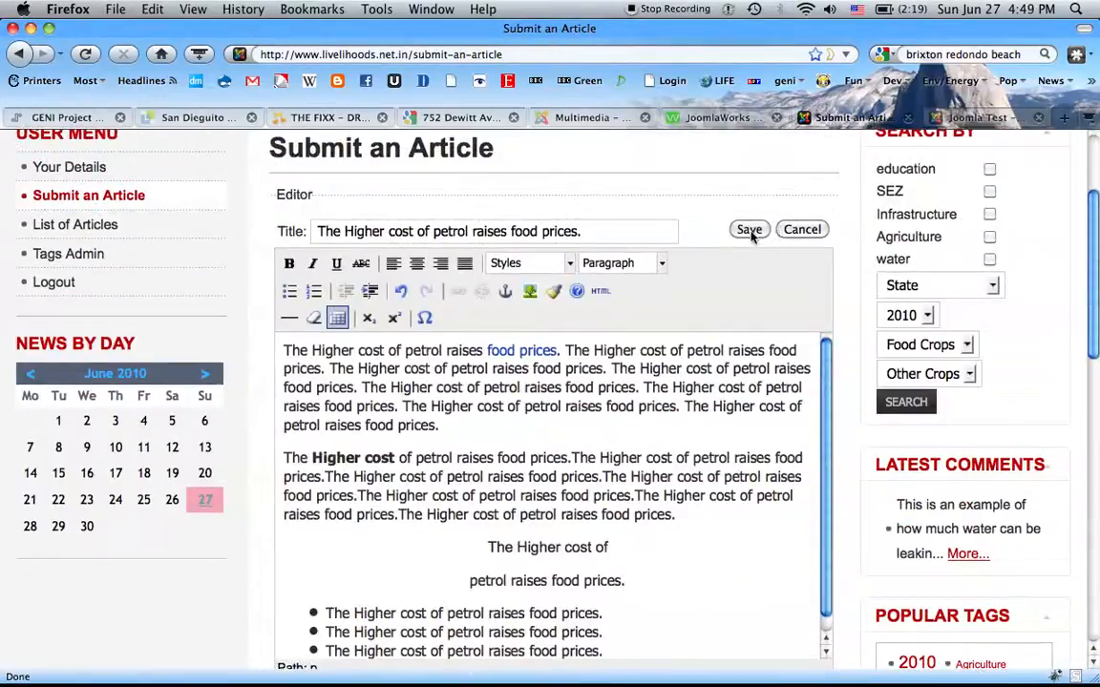
left_click(751, 231)
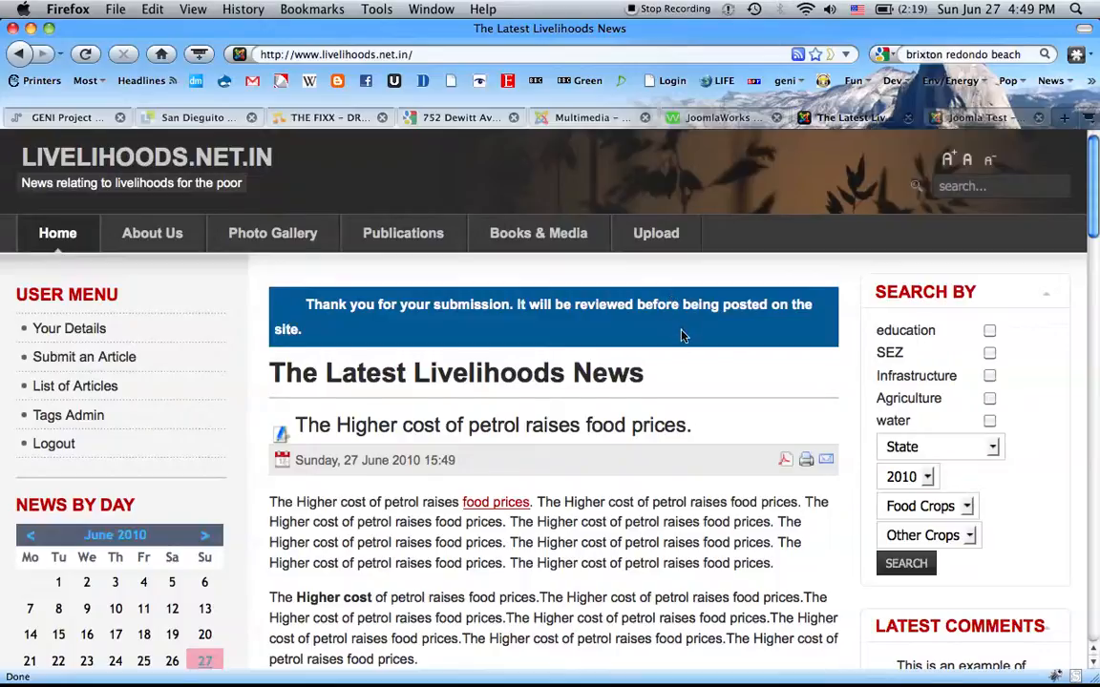
scroll(682, 335, "down", 6)
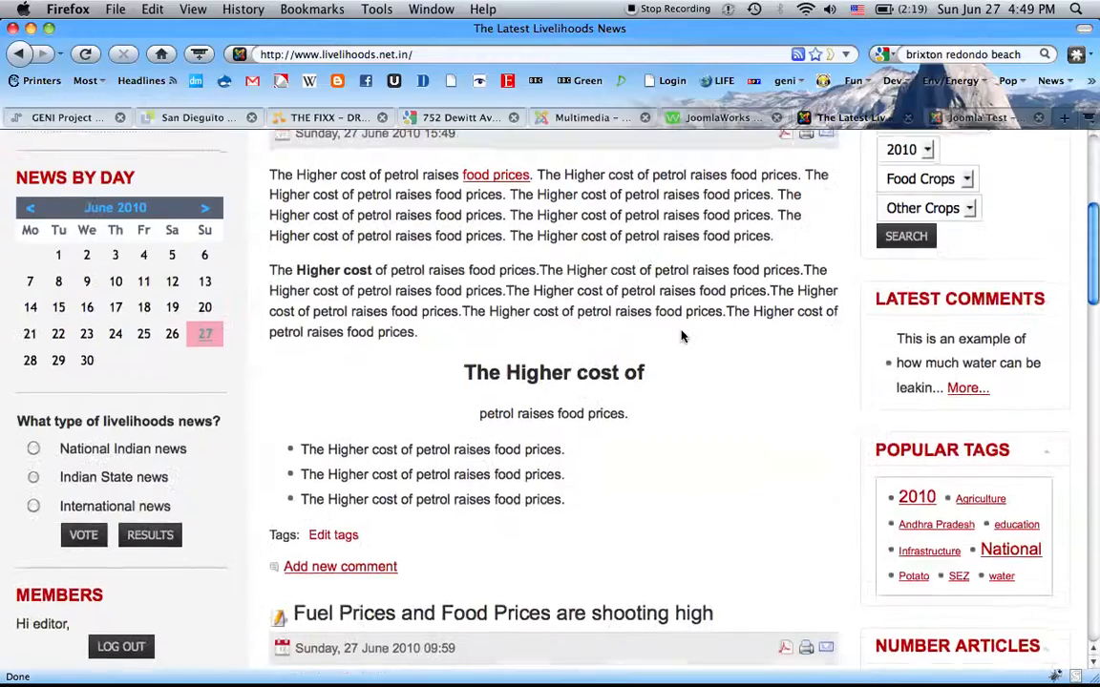
scroll(682, 336, "down", 4)
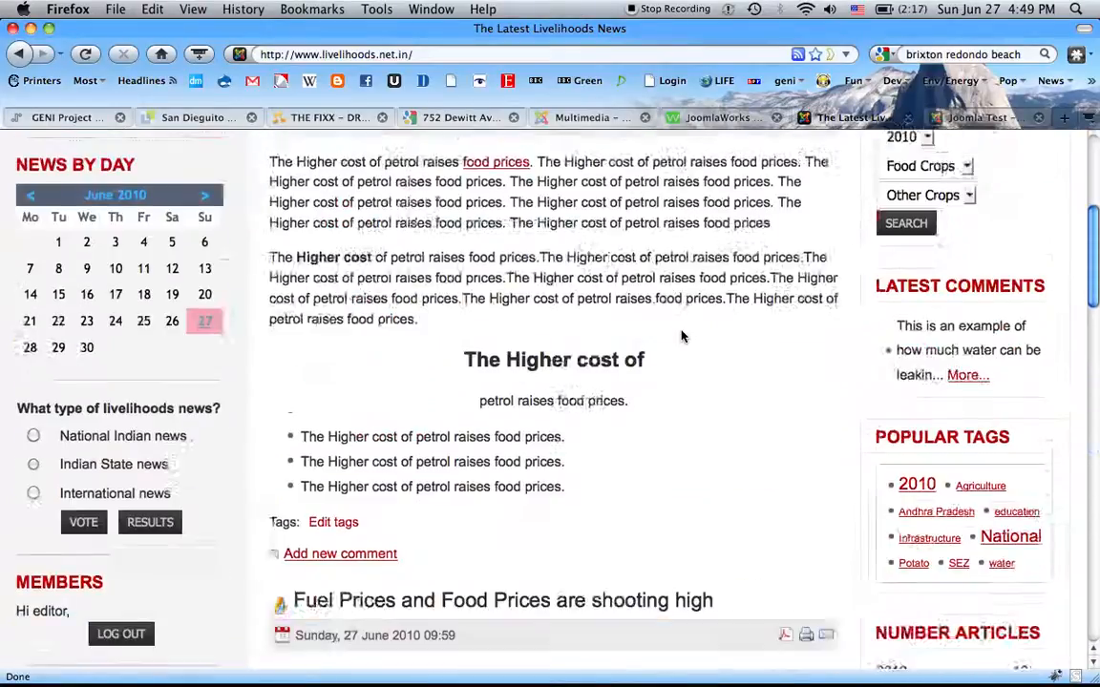
scroll(682, 336, "up", 4)
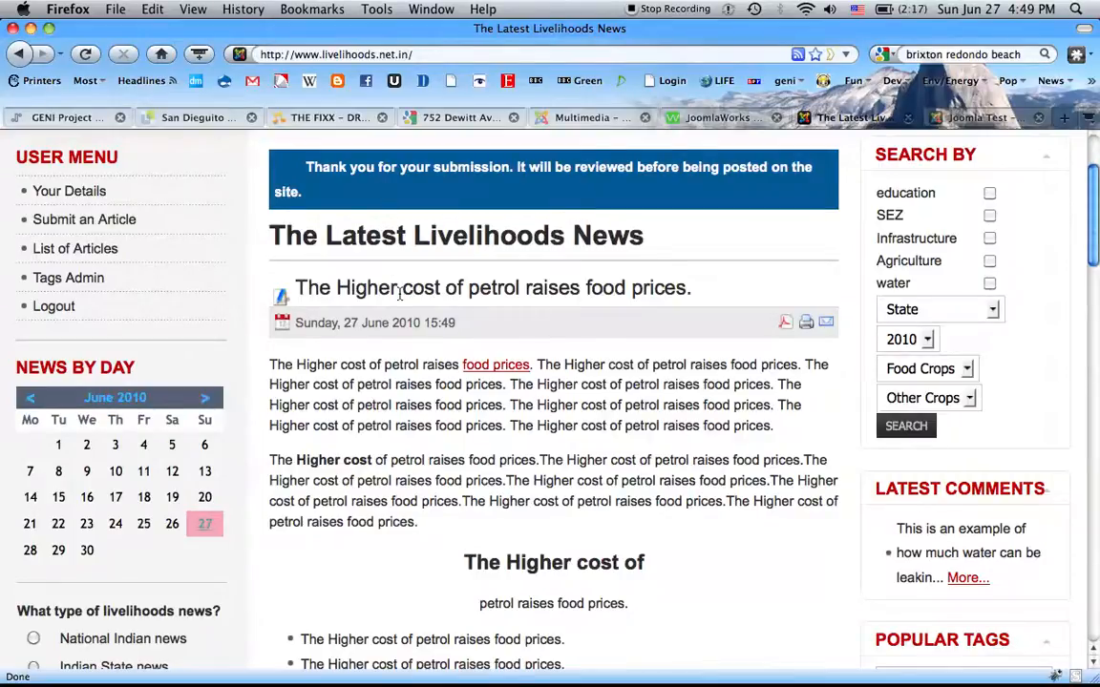
Step: Reopen the petrol price article for editing and insert a read-more break after its first paragraph
scroll(400, 295, "down", 5)
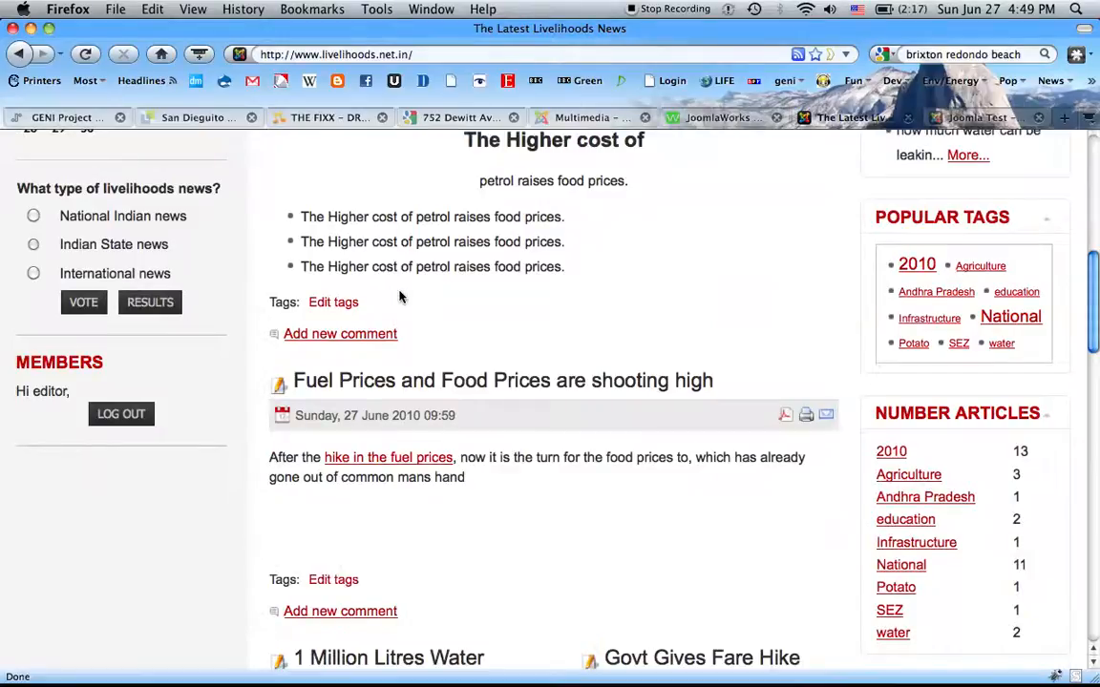
scroll(400, 298, "up", 5)
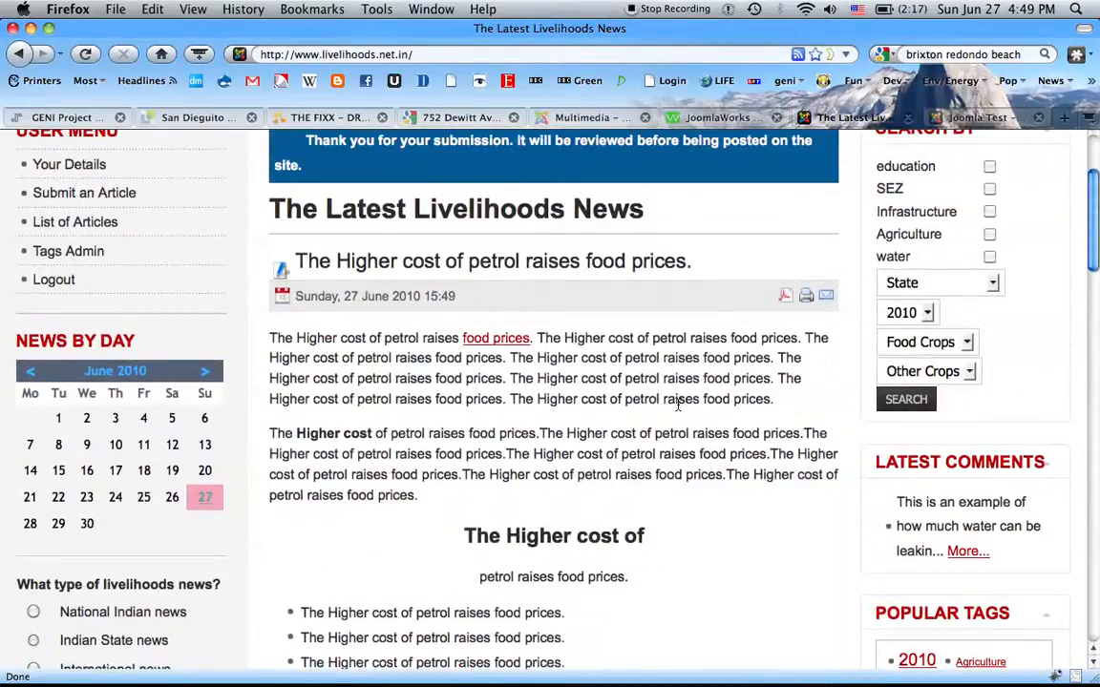
scroll(677, 405, "up", 2)
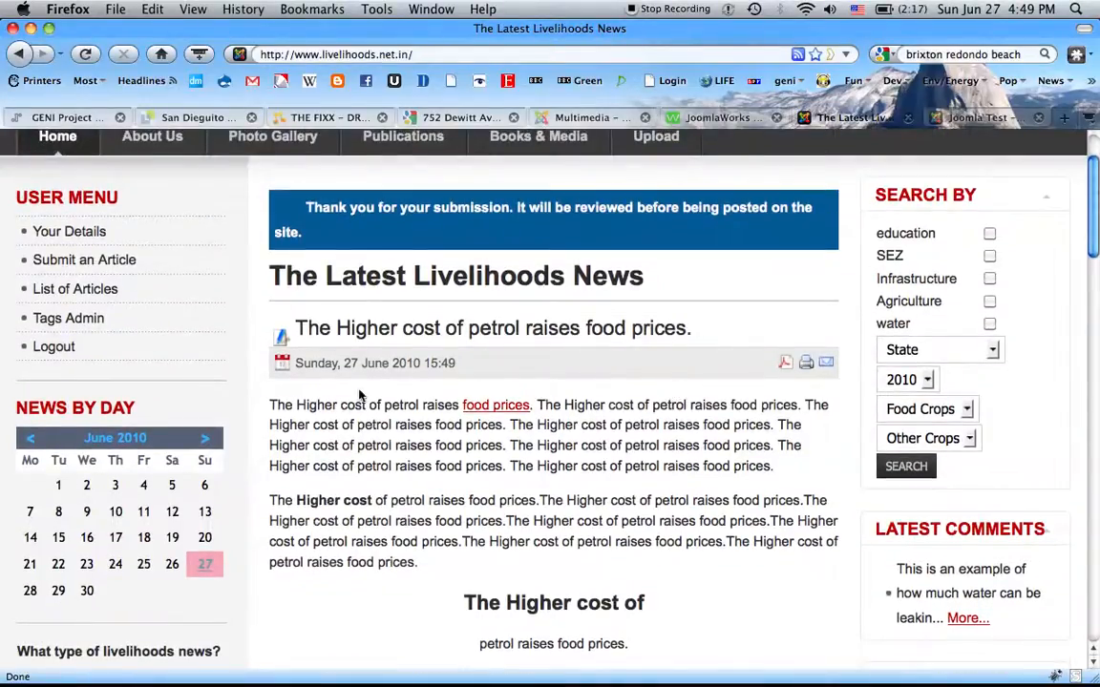
left_click(277, 338)
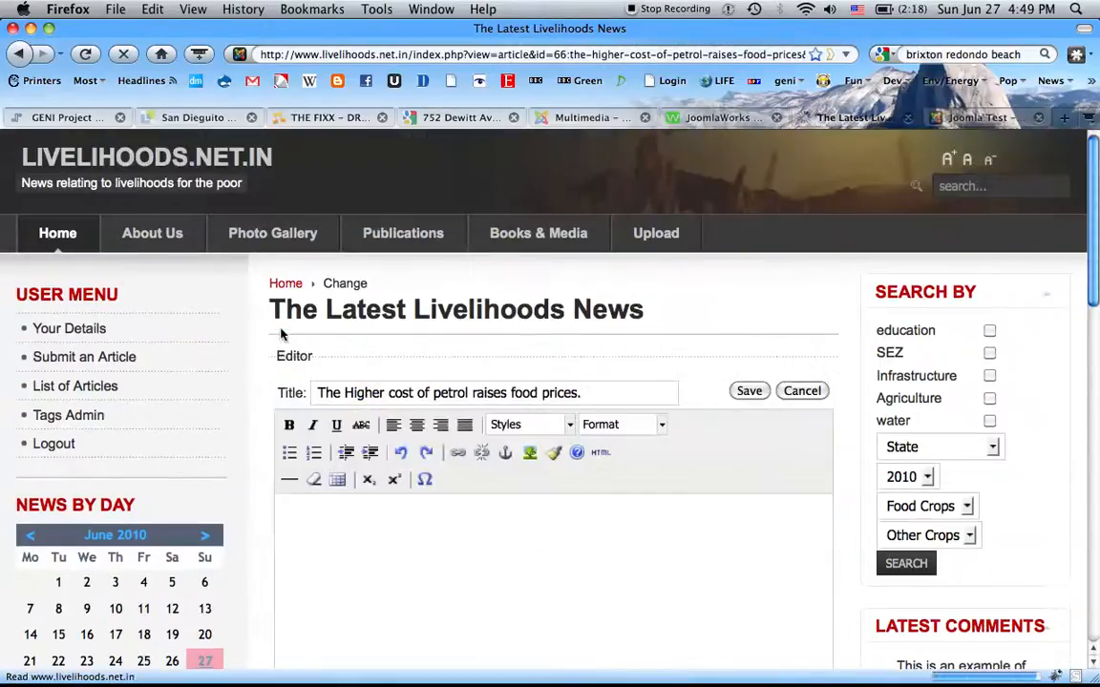
scroll(453, 441, "down", 3)
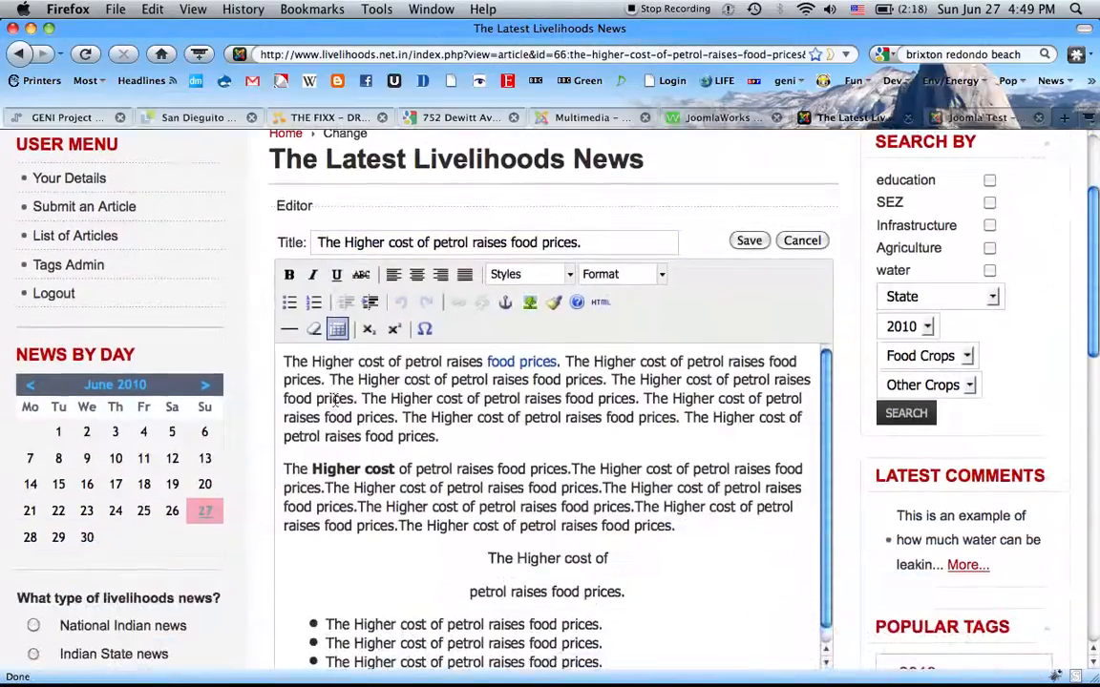
left_click(450, 442)
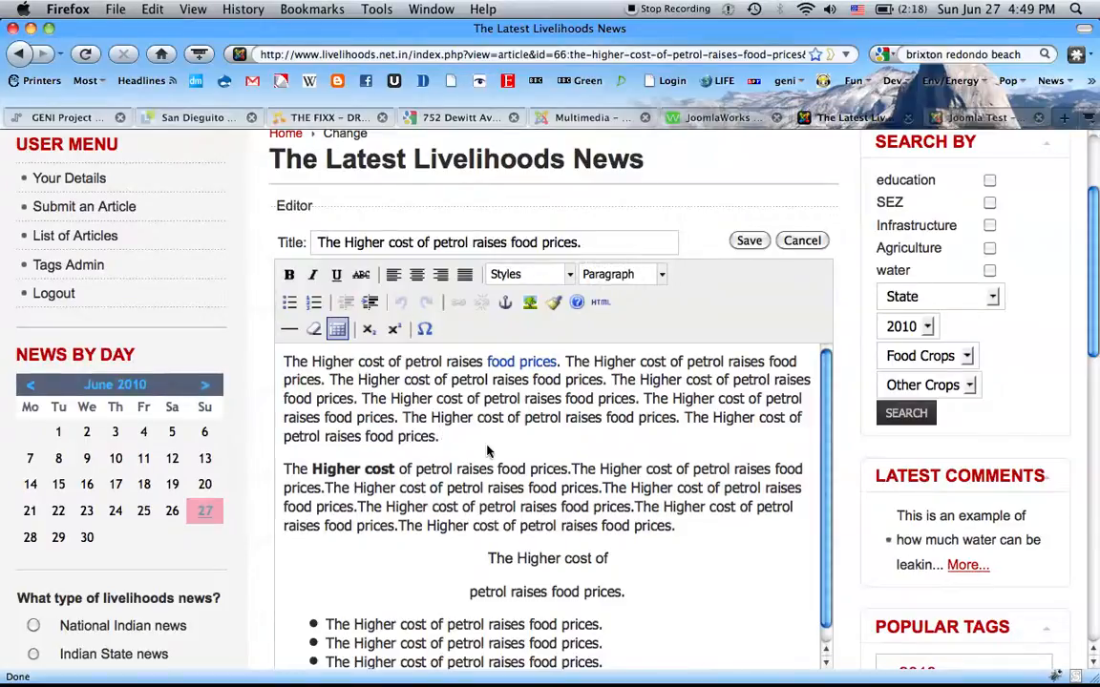
scroll(253, 538, "down", 5)
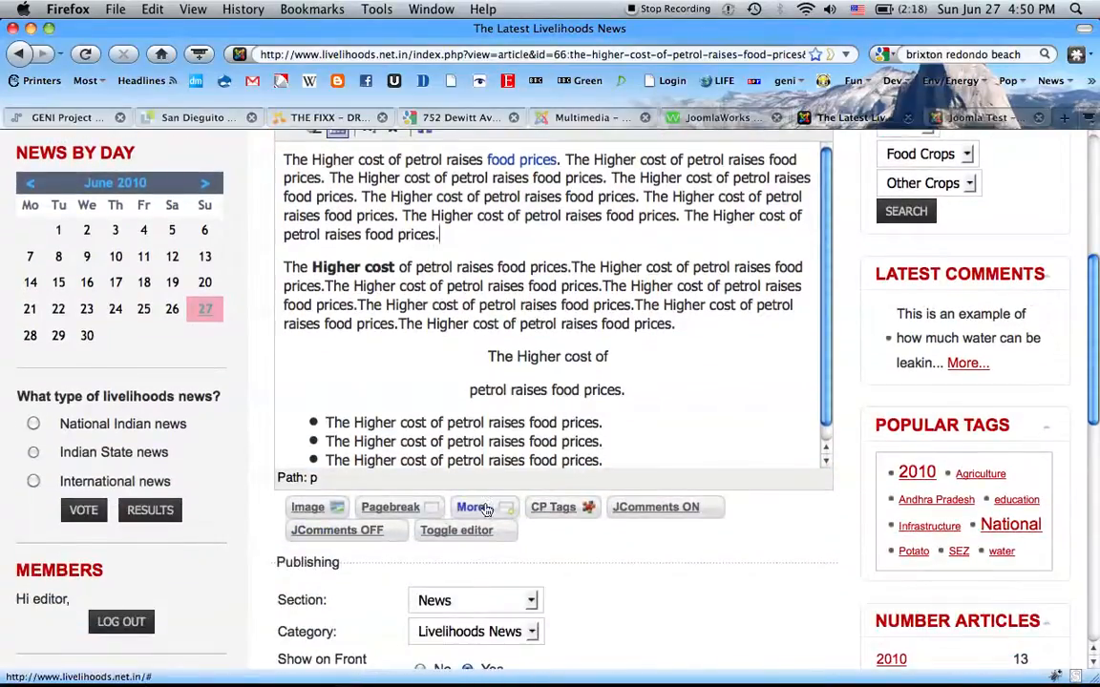
left_click(475, 508)
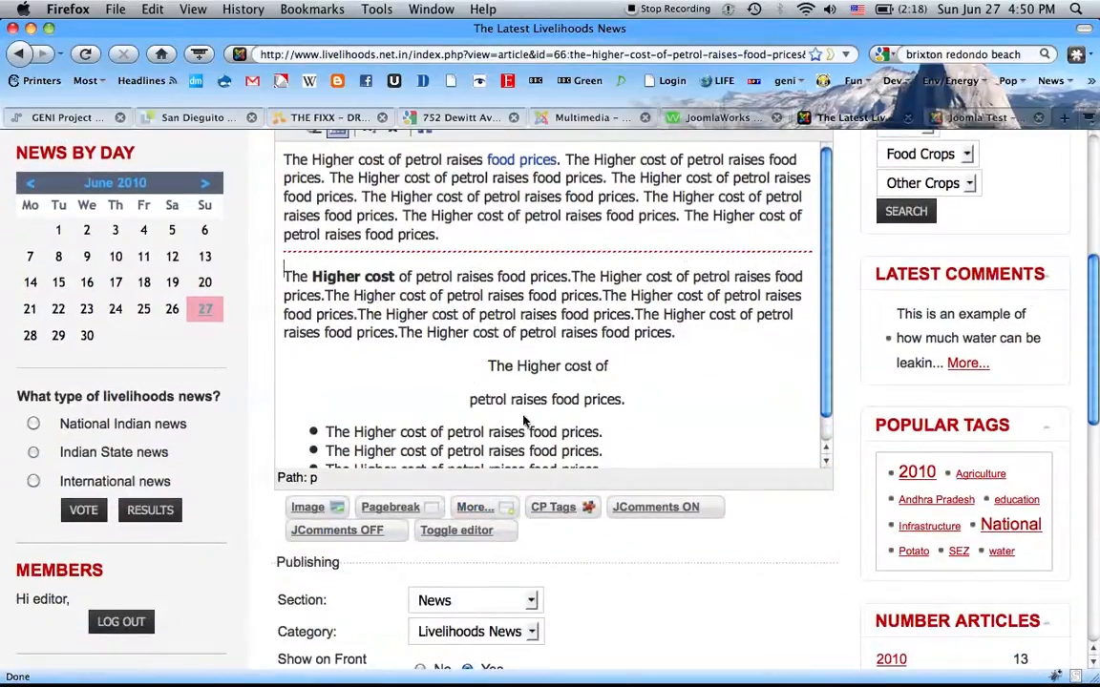
Step: Save the edited article and check how its shortened intro appears among the other front-page articles
scroll(650, 397, "up", 7)
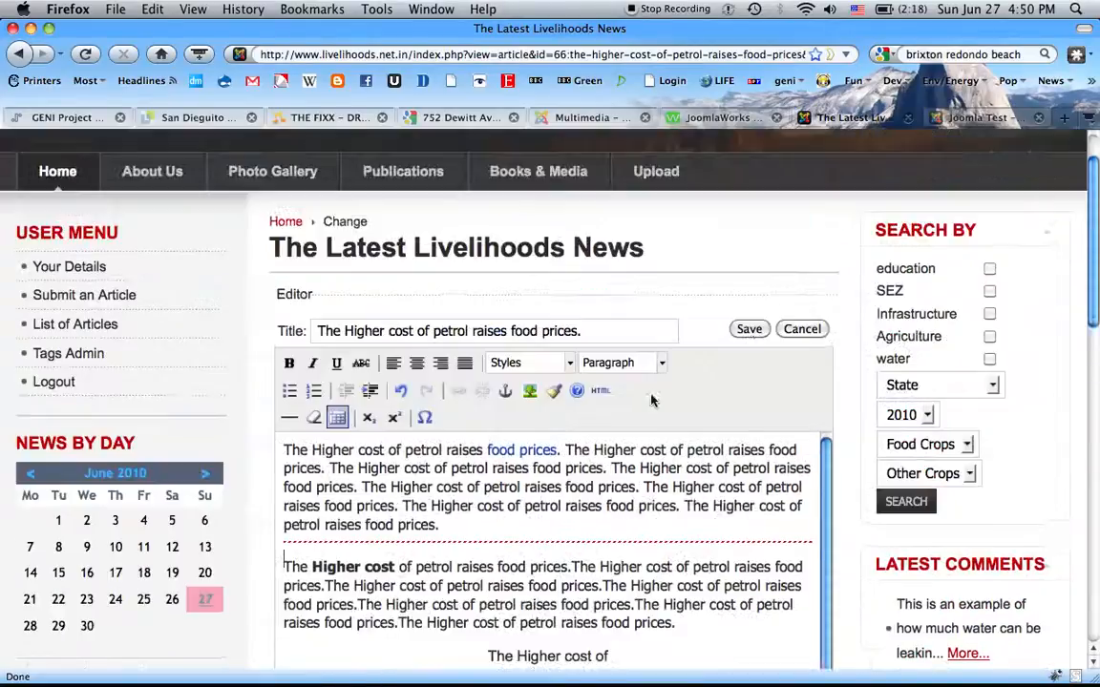
left_click(751, 331)
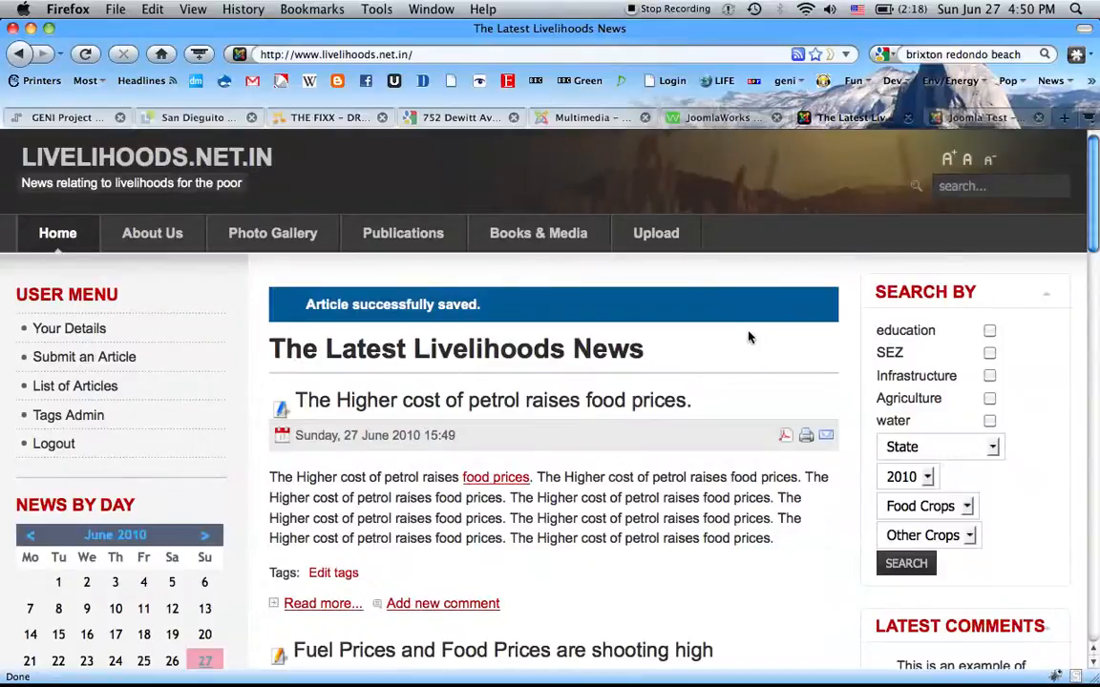
scroll(697, 379, "down", 3)
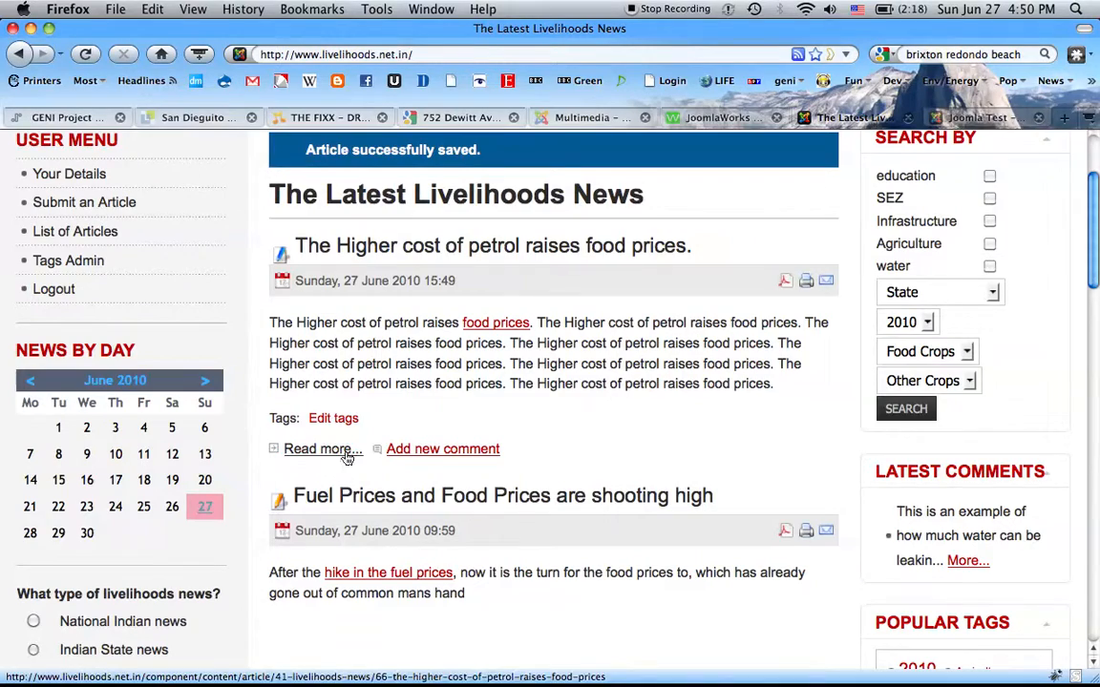
scroll(615, 387, "down", 10)
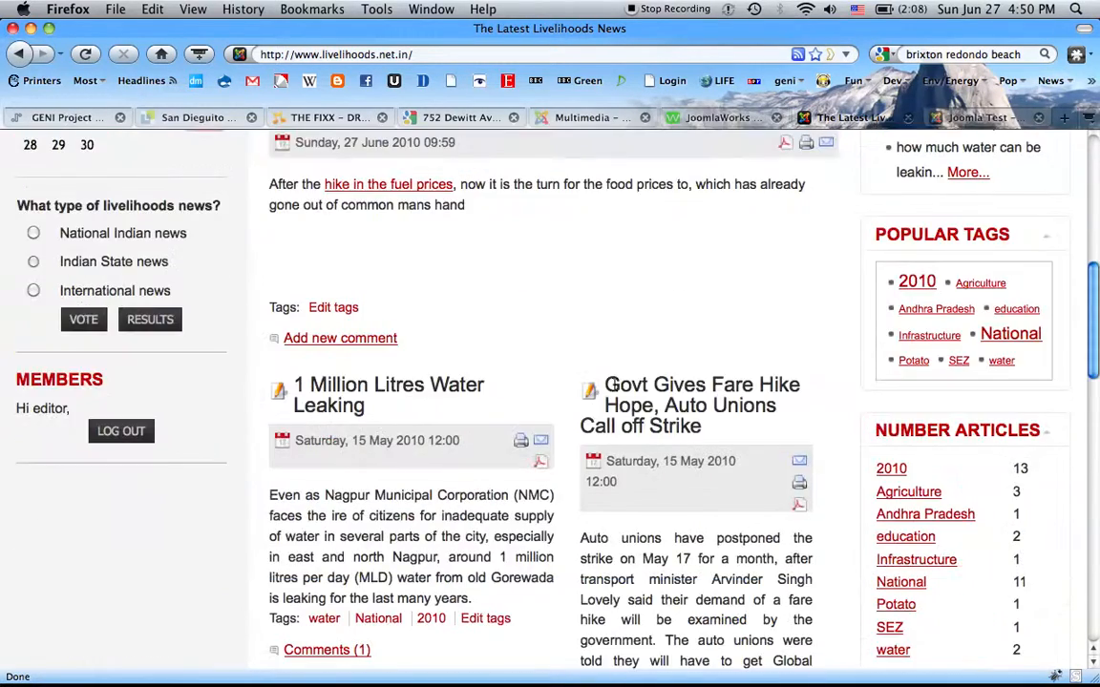
scroll(616, 387, "up", 10)
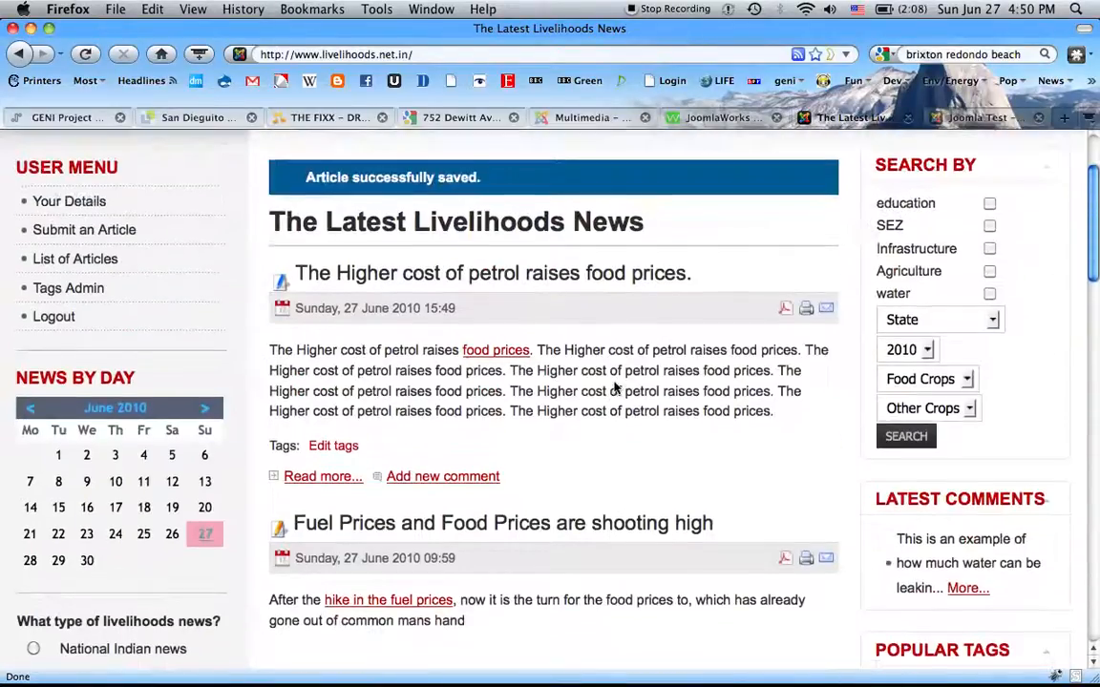
Step: Publish "The Higher cost of petrol raises food prices." from the site's list of articles
scroll(616, 387, "up", 1)
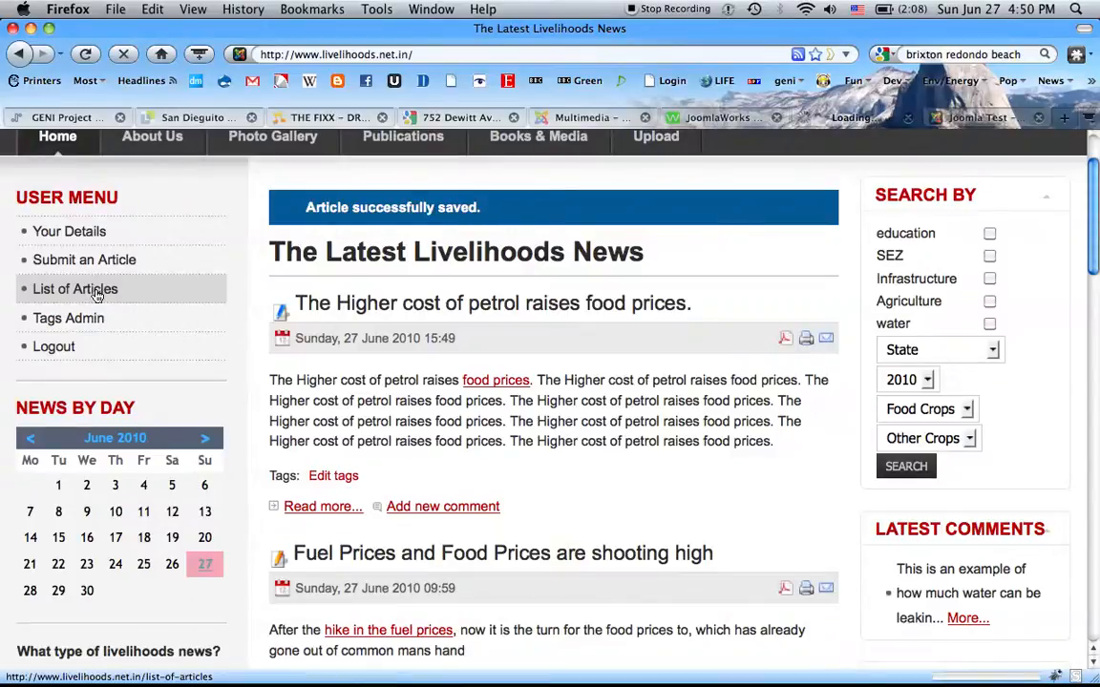
left_click(96, 295)
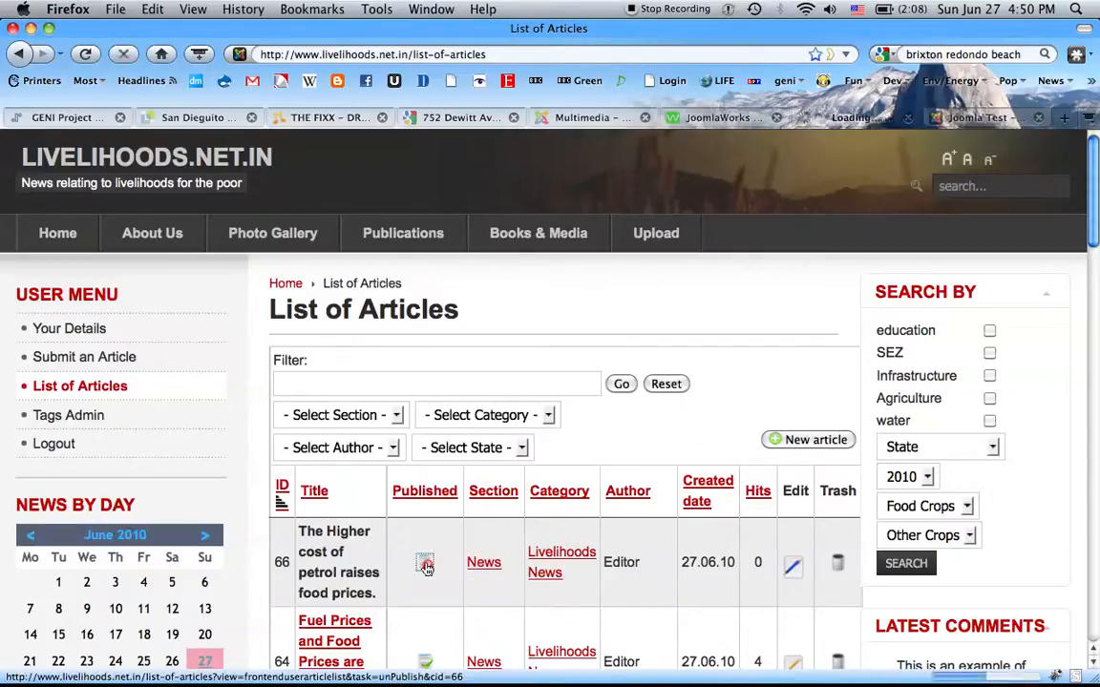
left_click(427, 567)
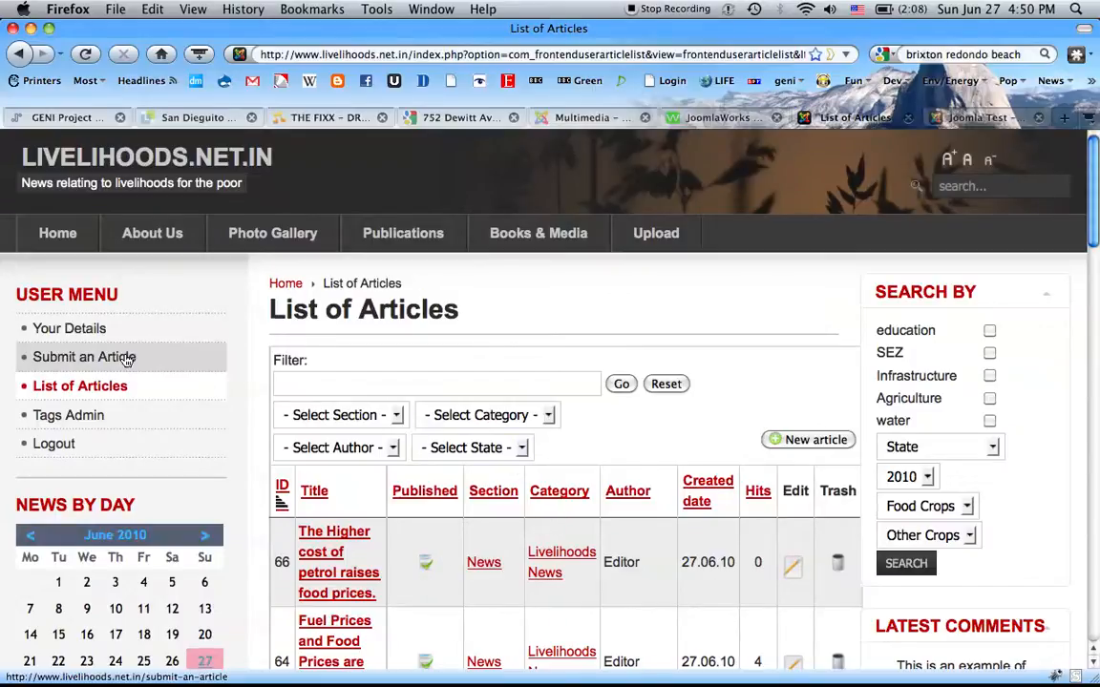
Step: Return to the site's home page to view the published article, and log out of the editor account
left_click(59, 245)
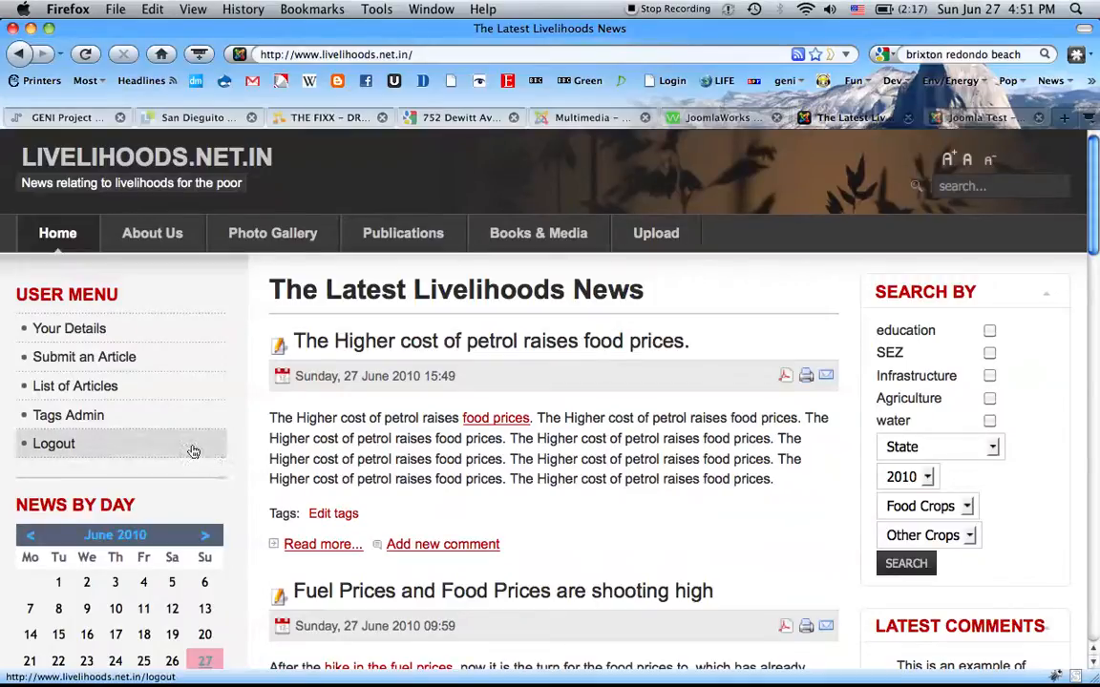
left_click(56, 445)
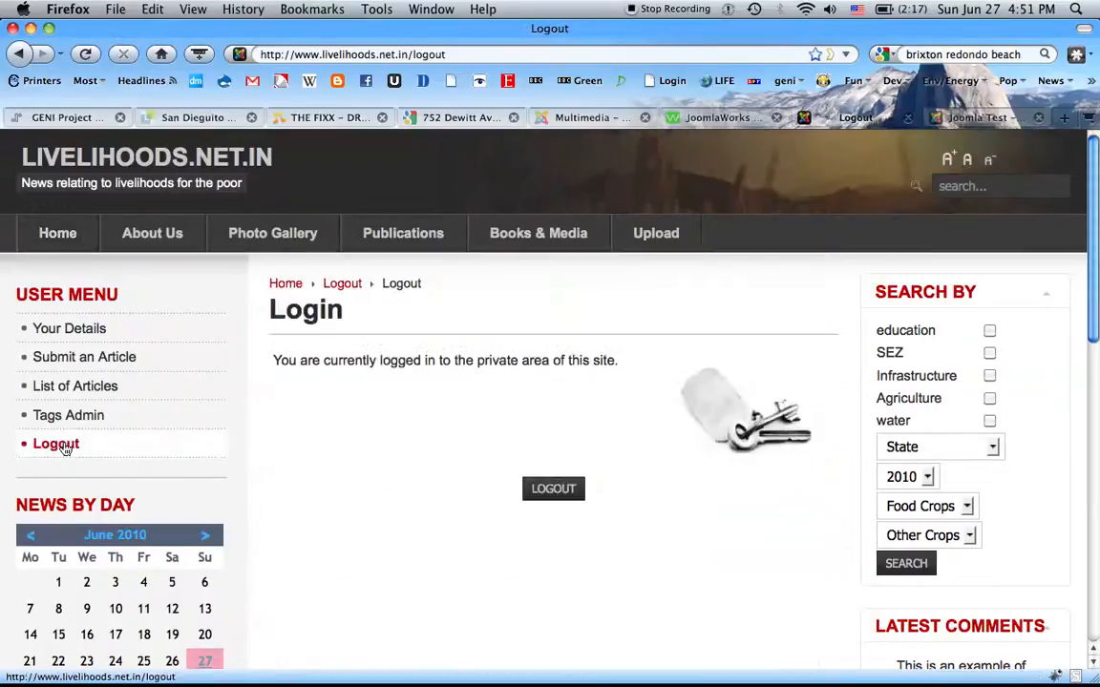
left_click(556, 488)
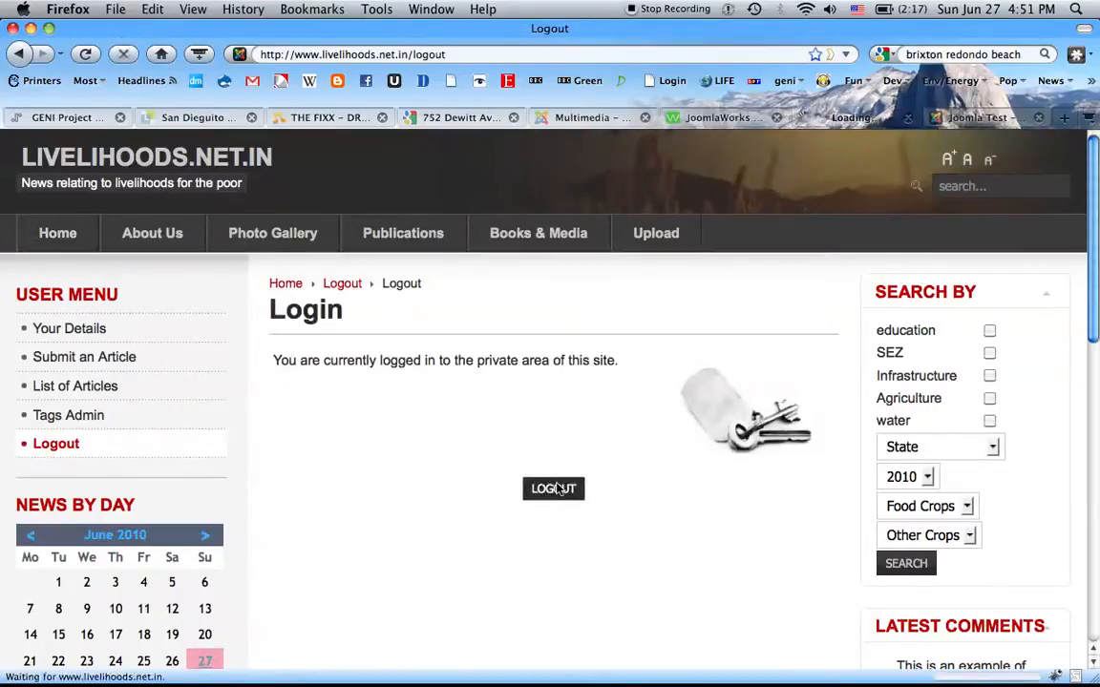